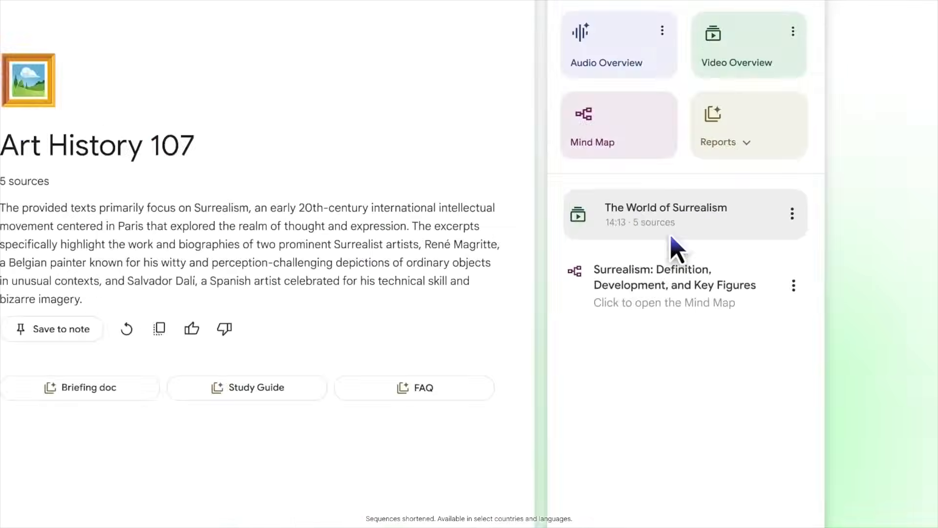
# Step: Open the Video Overview "The World of Surrealism" in the Art History 107 notebook and view it full screen
pyautogui.click(672, 237)
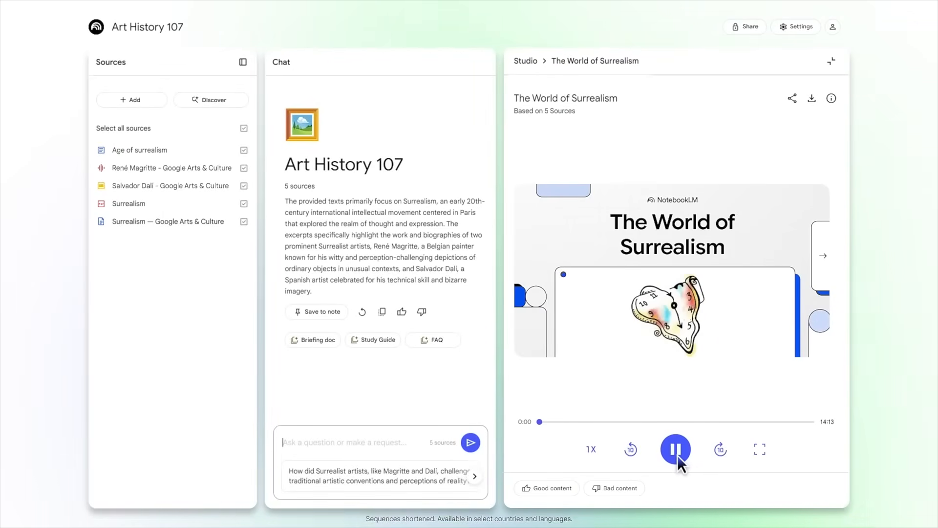
pyautogui.click(760, 449)
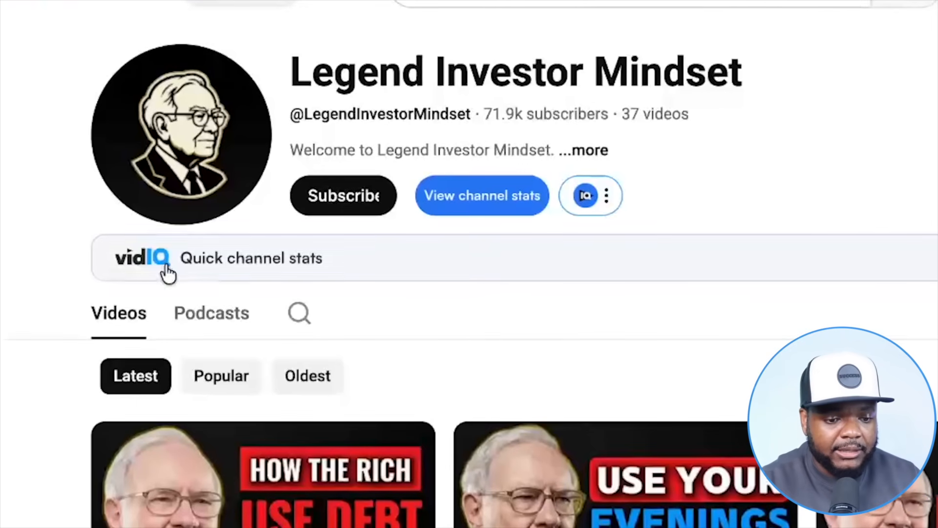
# Step: Export all of the Legend Investor Mindset channel's public video data as a CSV file with vidIQ
pyautogui.click(608, 201)
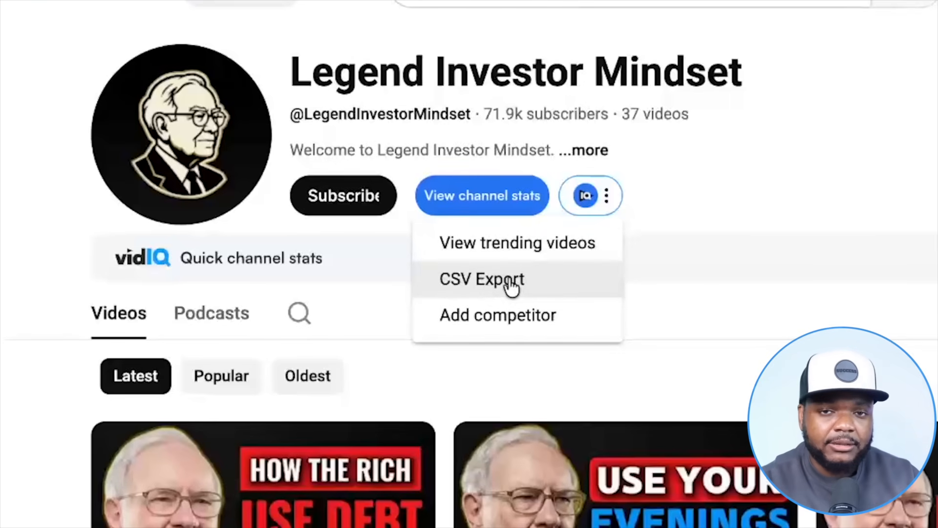
pyautogui.click(491, 285)
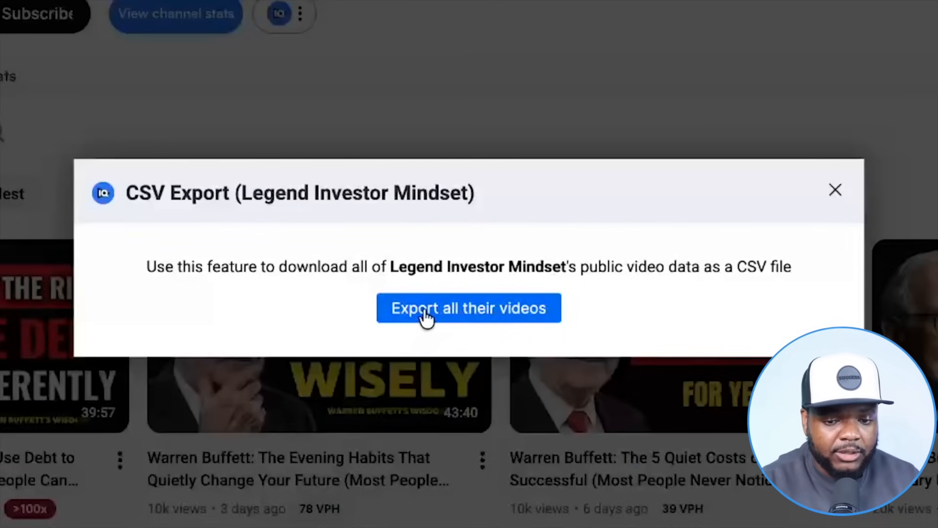
pyautogui.click(426, 313)
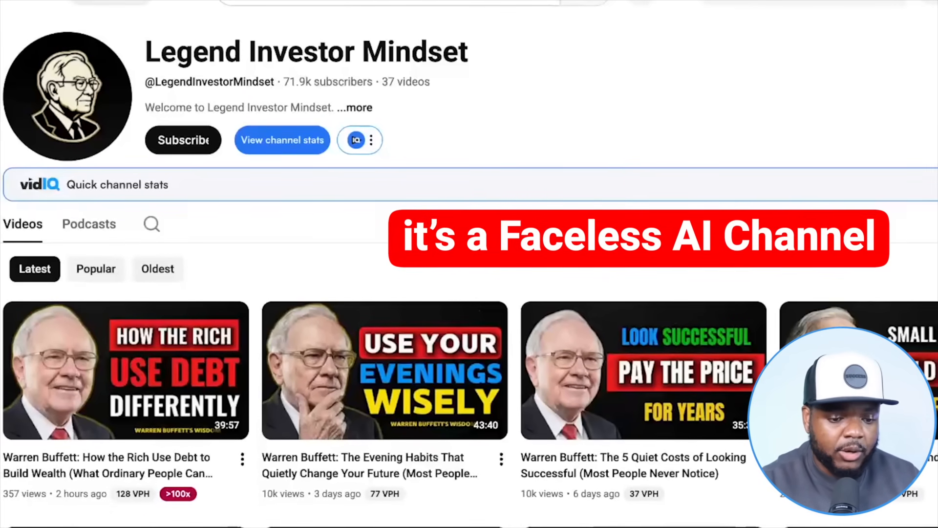
pyautogui.moveTo(617, 381)
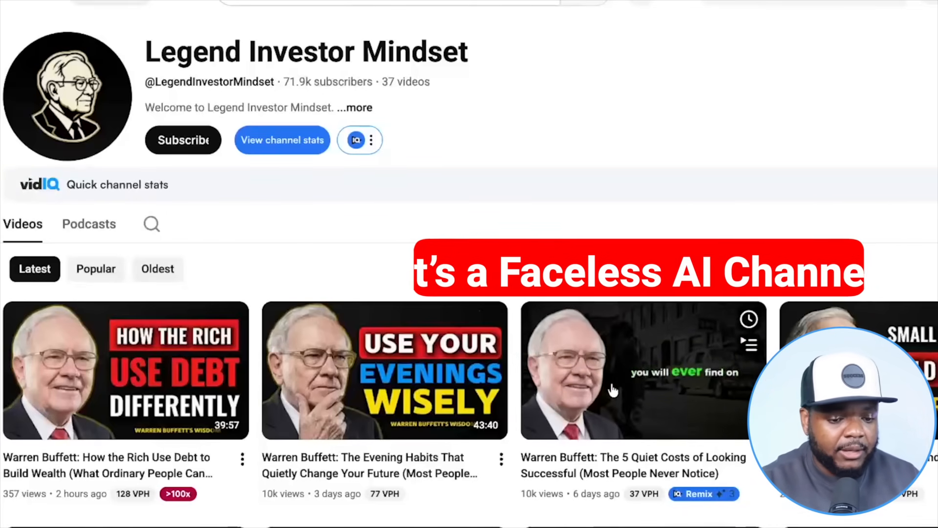
pyautogui.scroll(-4, 612, 390)
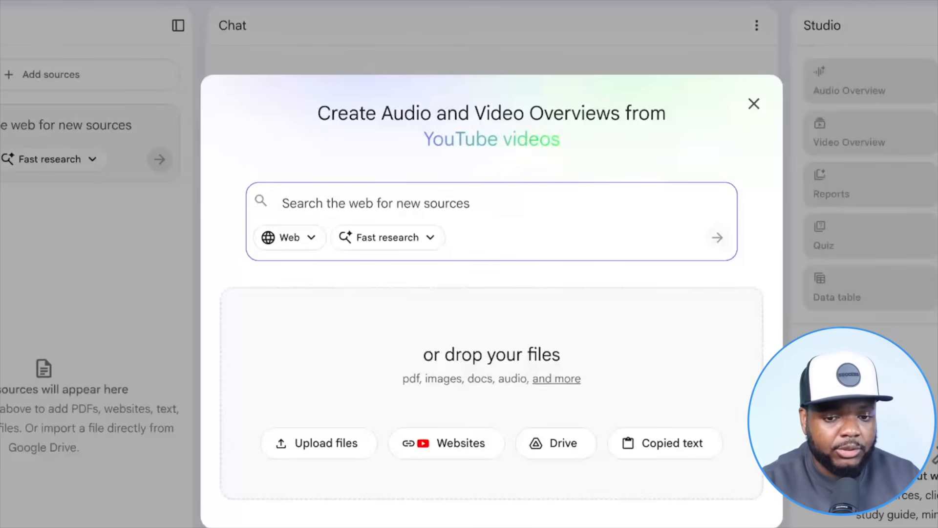
# Step: In NotebookLM, add the exported CSV as a source and ask the chat for 10 video titles based on the competitor's YouTube channel
pyautogui.moveTo(763, 430); pyautogui.dragTo(479, 323)
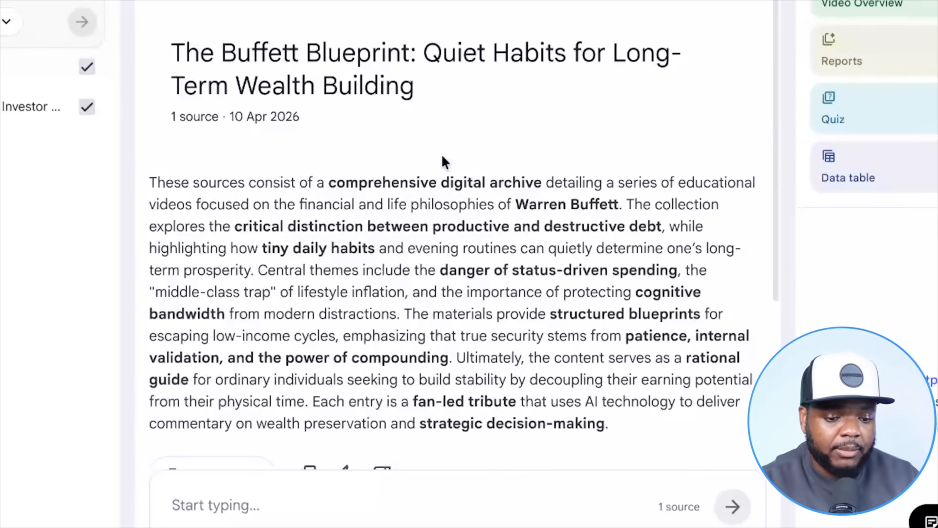
pyautogui.scroll(-1, 442, 161)
pyautogui.click(236, 507)
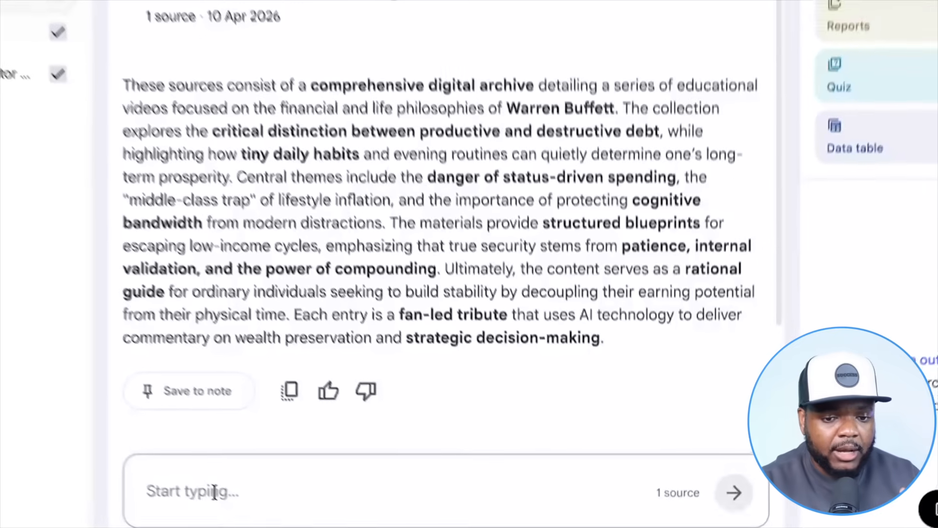
pyautogui.write('give me 10 video titles based on the csv from my competitors youtube channel')
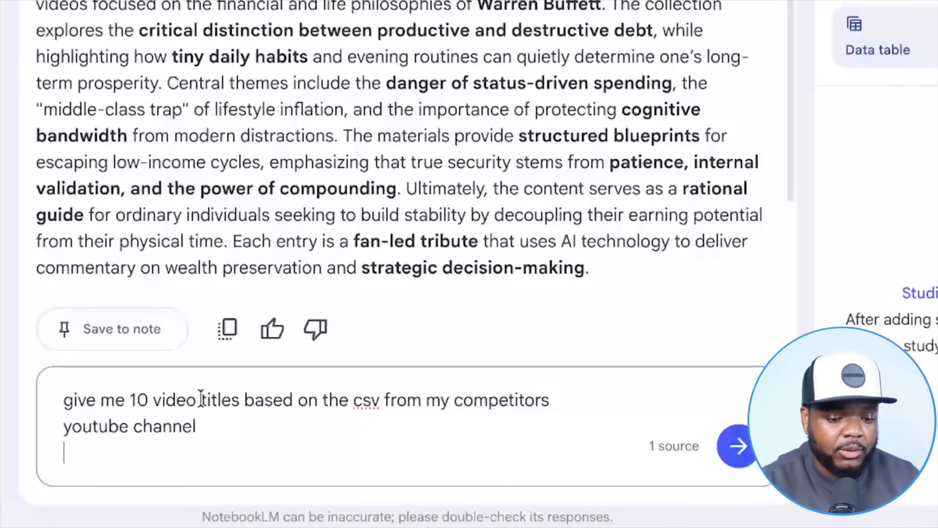
pyautogui.click(737, 448)
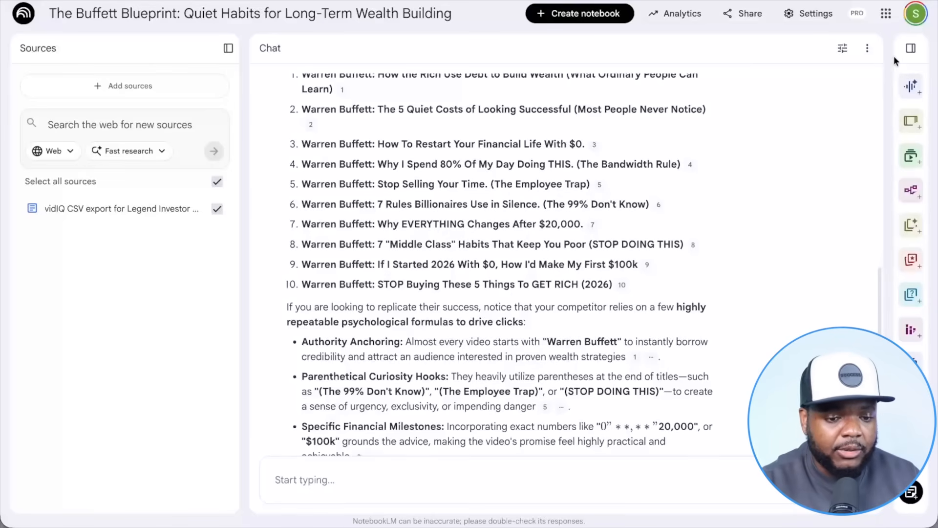
# Step: Set up a Cinematic Video Overview with the instruction "Make a youtube video titled: How the Rich Use Debt to Build Wealth (What Ordinary People Can Learn)"
pyautogui.click(911, 48)
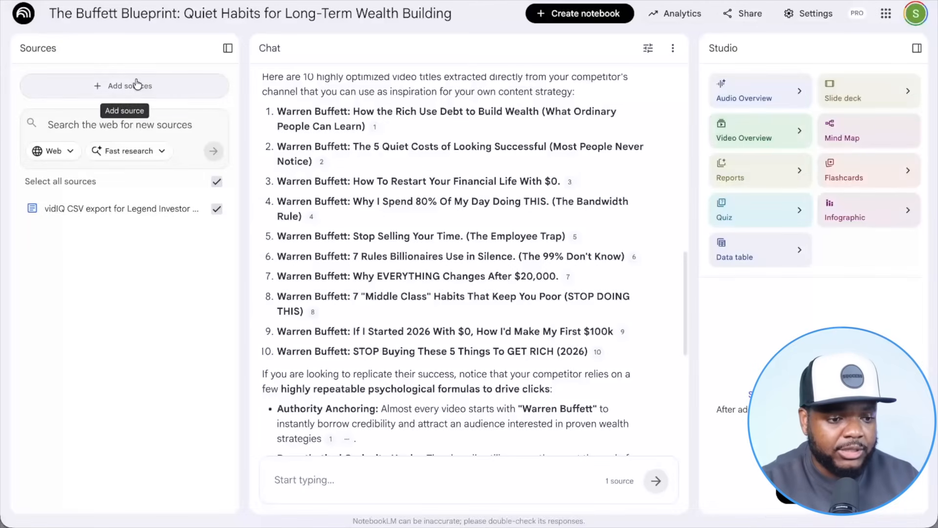
pyautogui.click(777, 133)
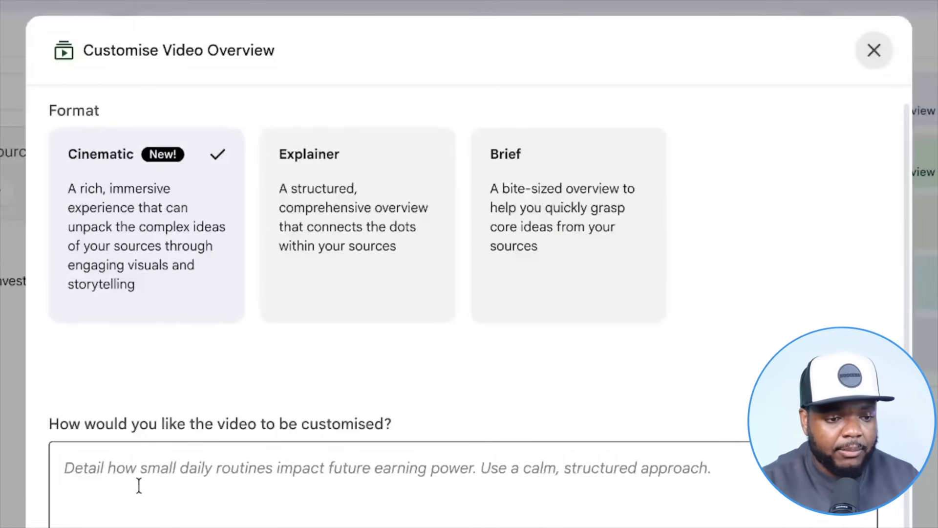
pyautogui.click(149, 455)
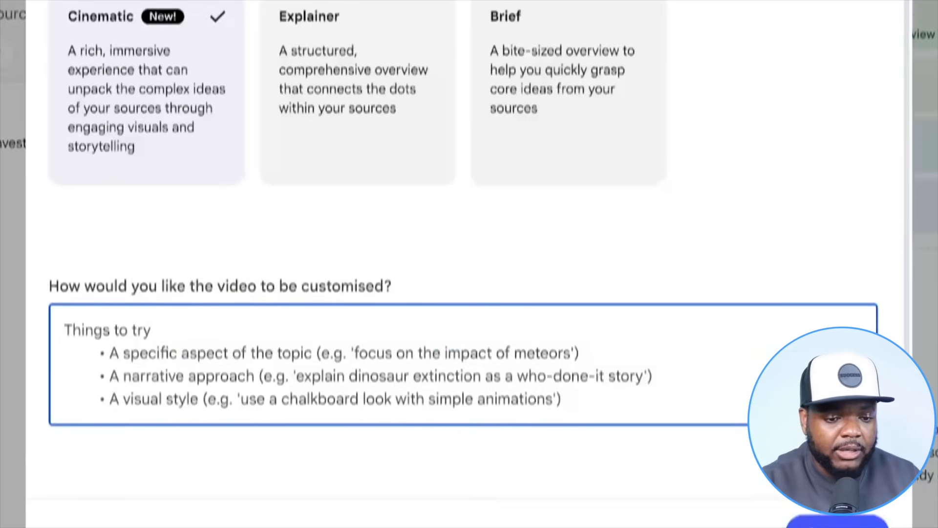
pyautogui.write('Make a youtube video titled: How the Rich Use Debt to Build Wealth (What Ordinary People Can Learn)')
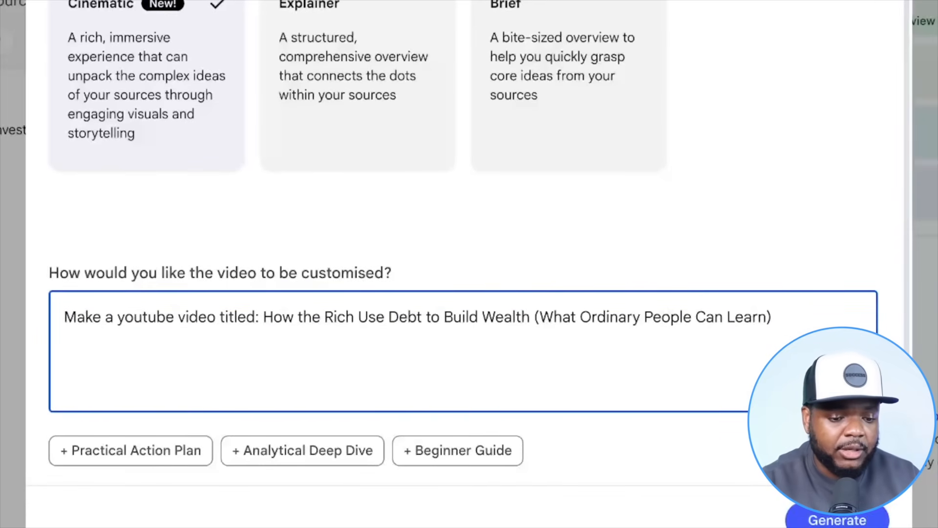
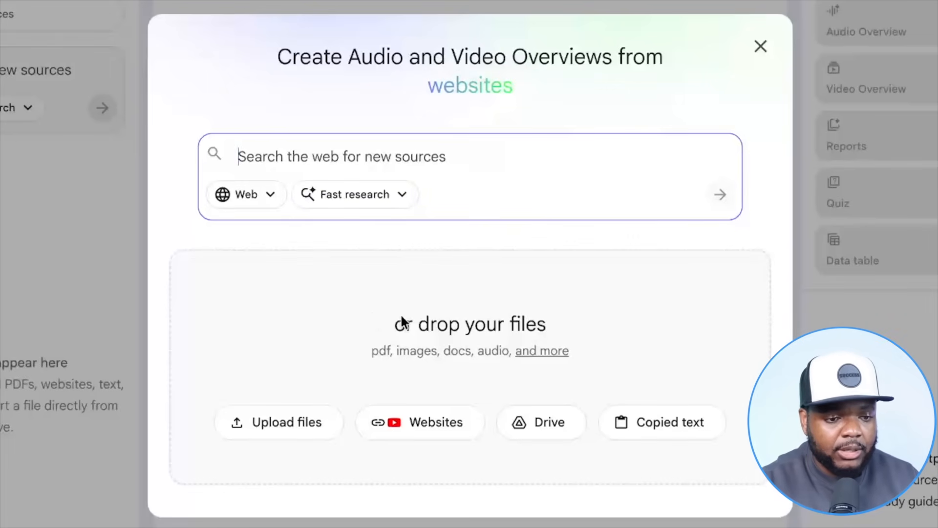
# Step: Open the copied-text source entry for the new, empty notebook
pyautogui.click(667, 435)
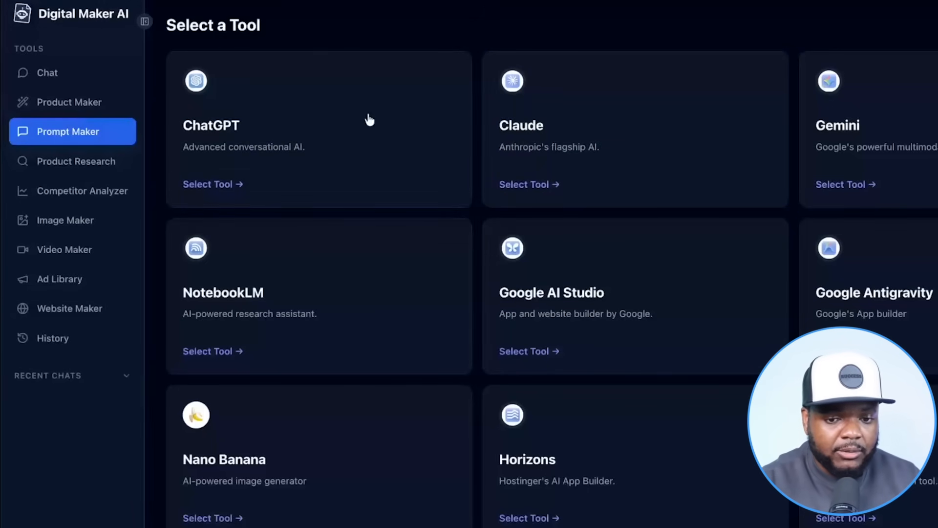
# Step: In Digital Maker AI's Prompt Maker, choose NotebookLM, Faceless YouTube Channel, Beginner experience and the Finance & Investing niche
pyautogui.click(314, 280)
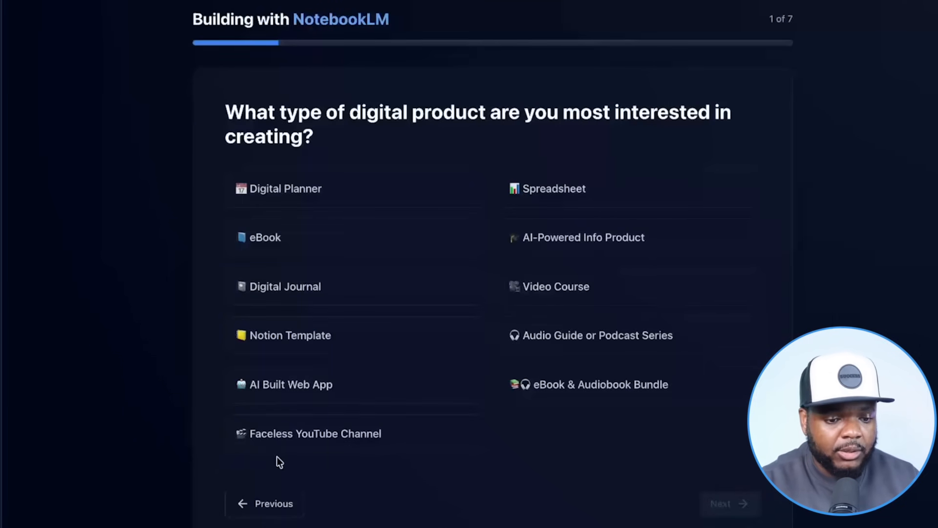
pyautogui.click(413, 441)
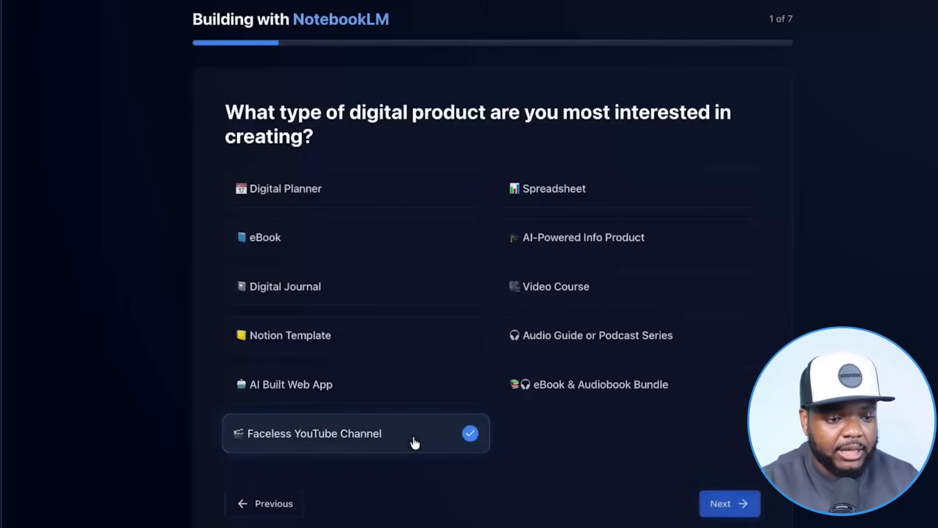
pyautogui.click(721, 514)
pyautogui.click(383, 291)
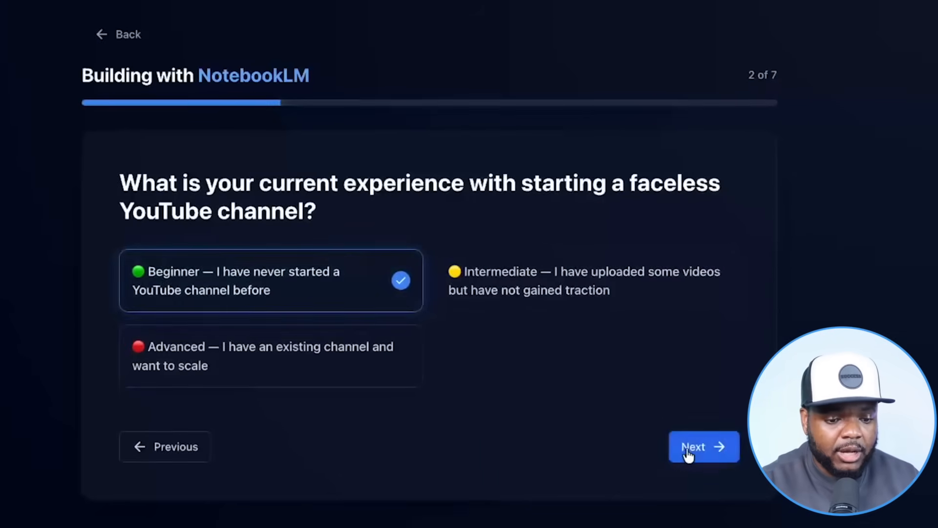
pyautogui.click(694, 447)
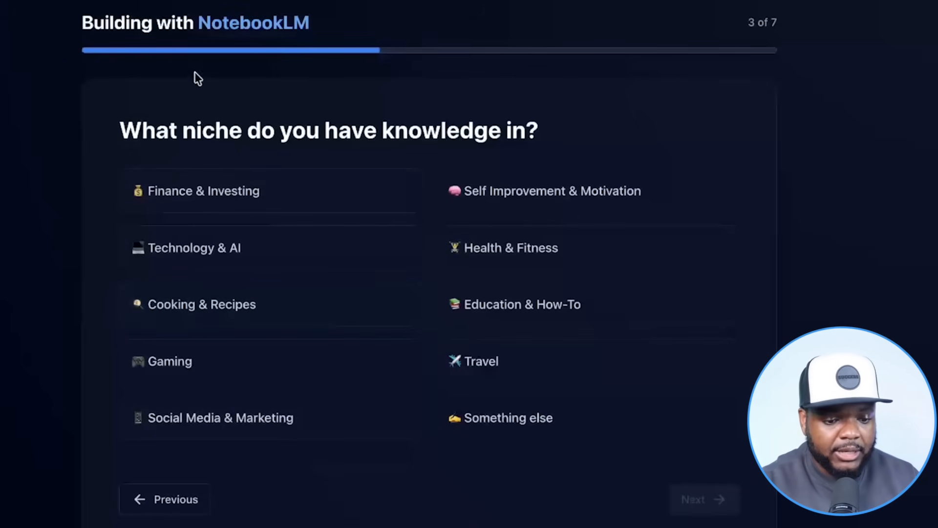
pyautogui.click(289, 199)
pyautogui.click(701, 501)
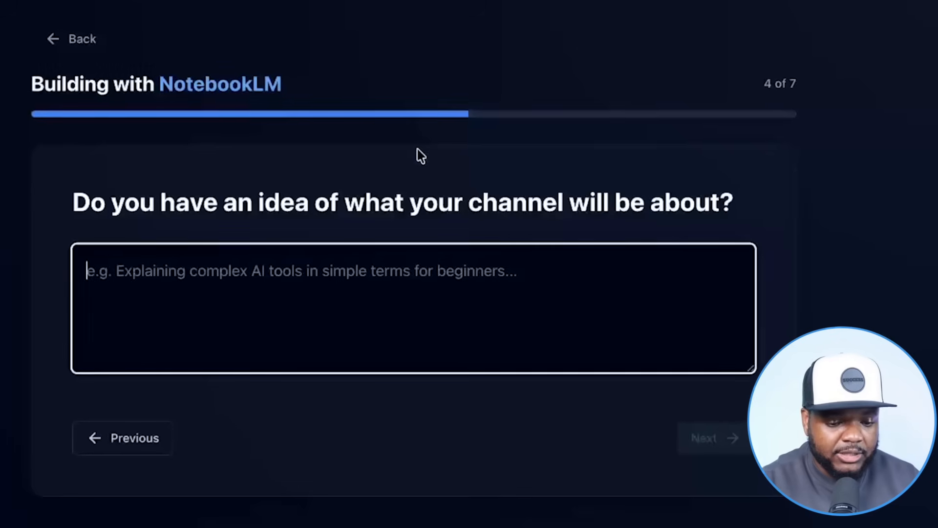
# Step: Describe the channel as "I want the channel to be about financial news and updates in the world of investing" and request name suggestions
pyautogui.write('I want the channel to be about financial news and updates in the world of investing')
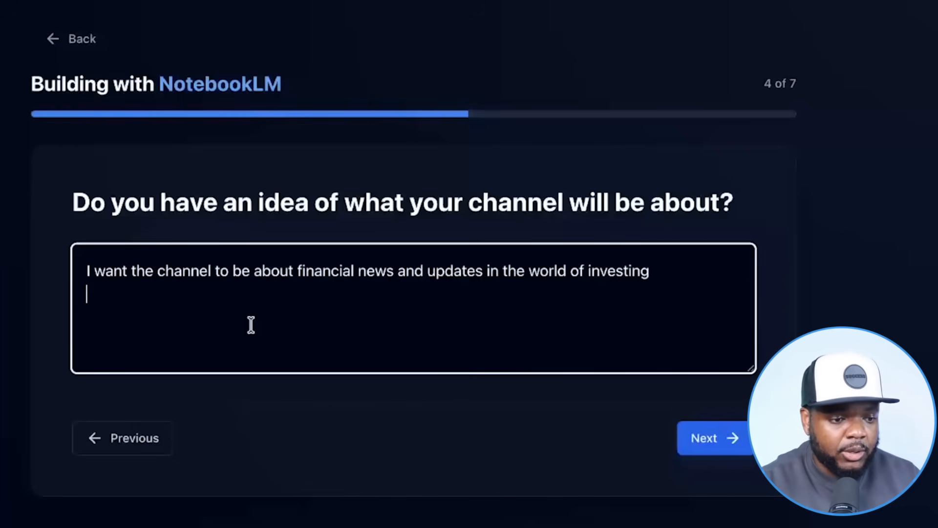
pyautogui.click(712, 452)
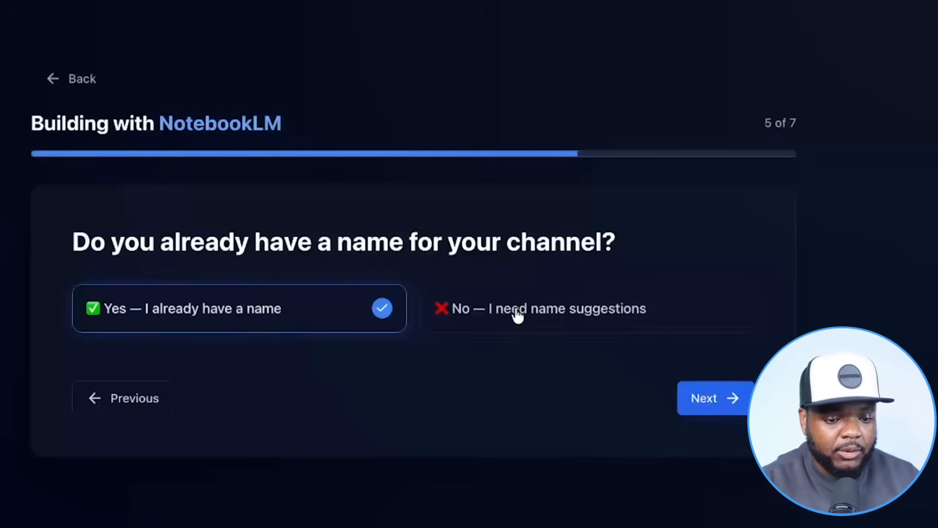
pyautogui.click(518, 315)
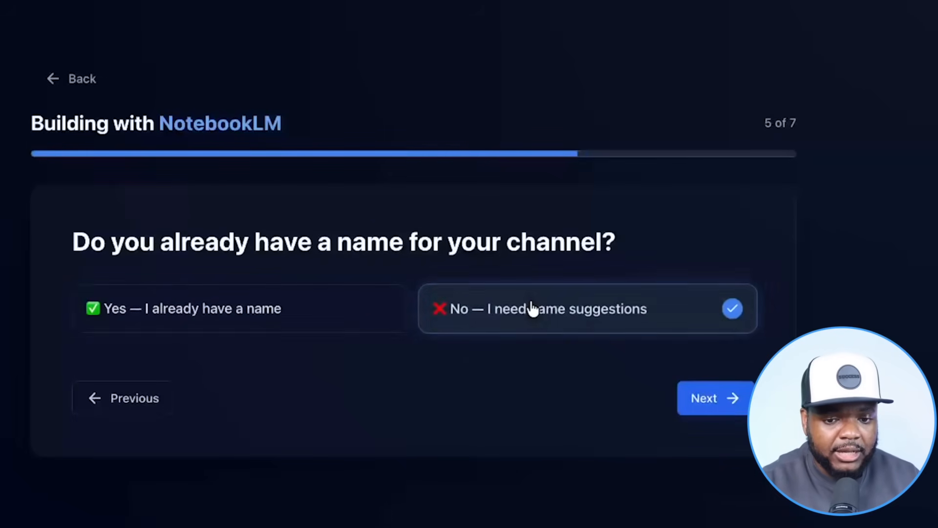
pyautogui.click(727, 404)
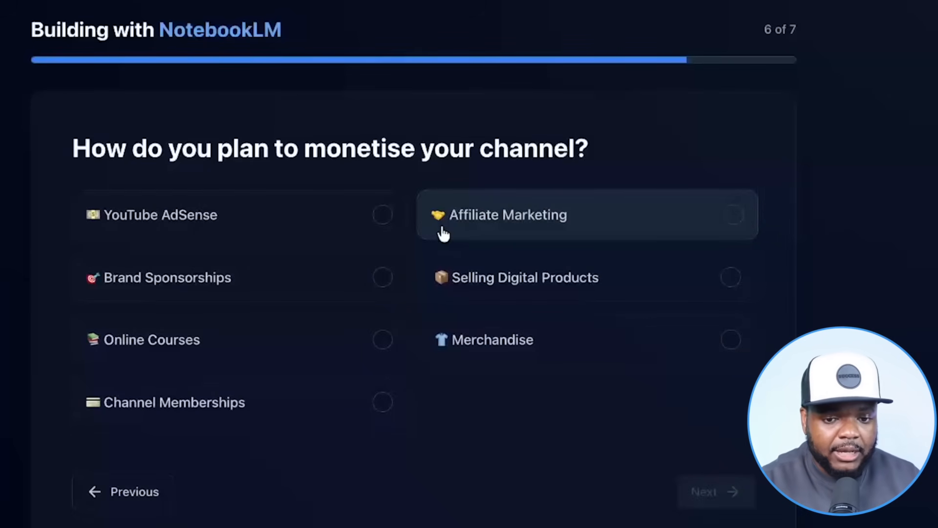
# Step: Choose YouTube AdSense and Selling Digital Products as monetisation, set uploads to Daily, and generate the prompt
pyautogui.click(380, 217)
pyautogui.click(710, 284)
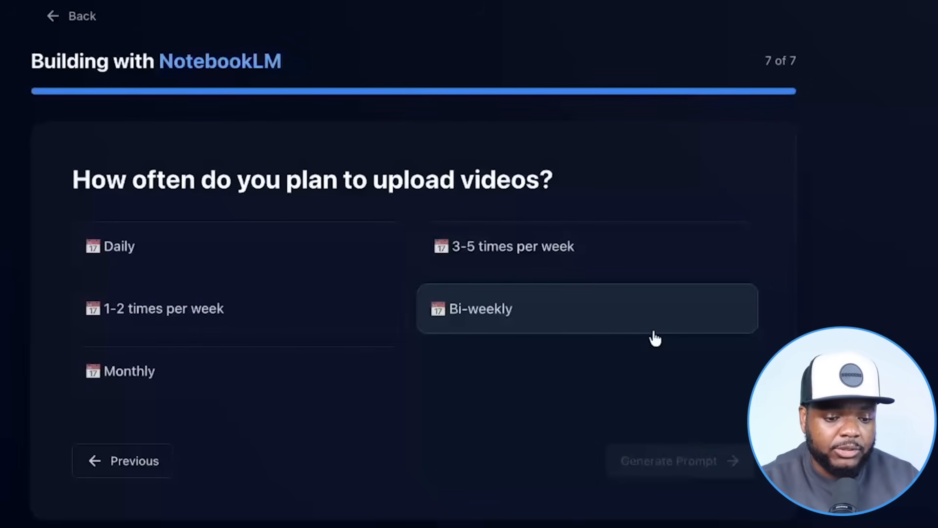
pyautogui.click(301, 259)
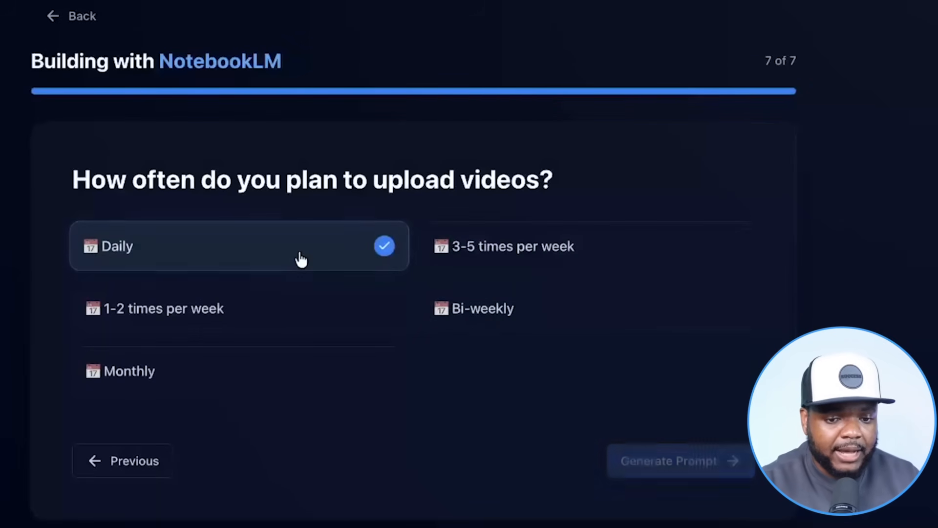
pyautogui.click(661, 469)
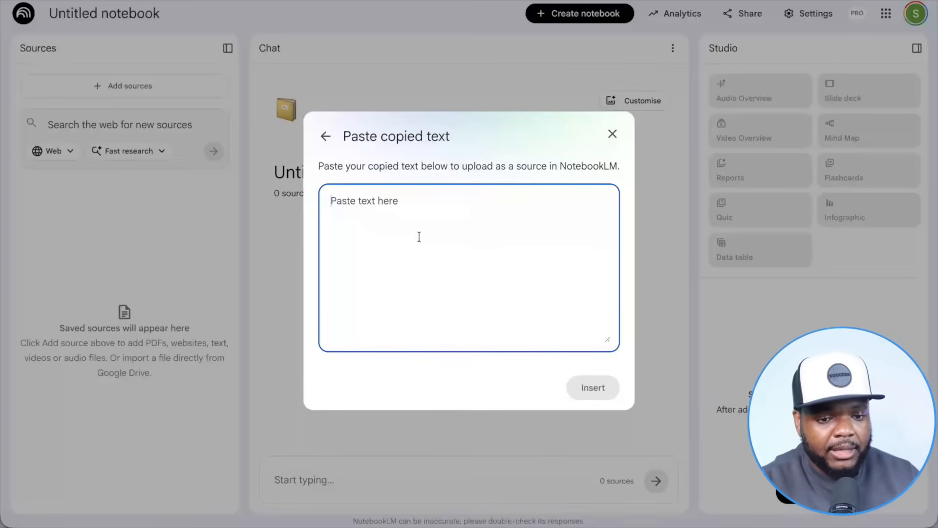
# Step: Switch to NotebookLM and insert the generated prompt as a copied-text source in the untitled notebook
pyautogui.hotkey('ctrl', 'v')
pyautogui.scroll(10, 546, 308)
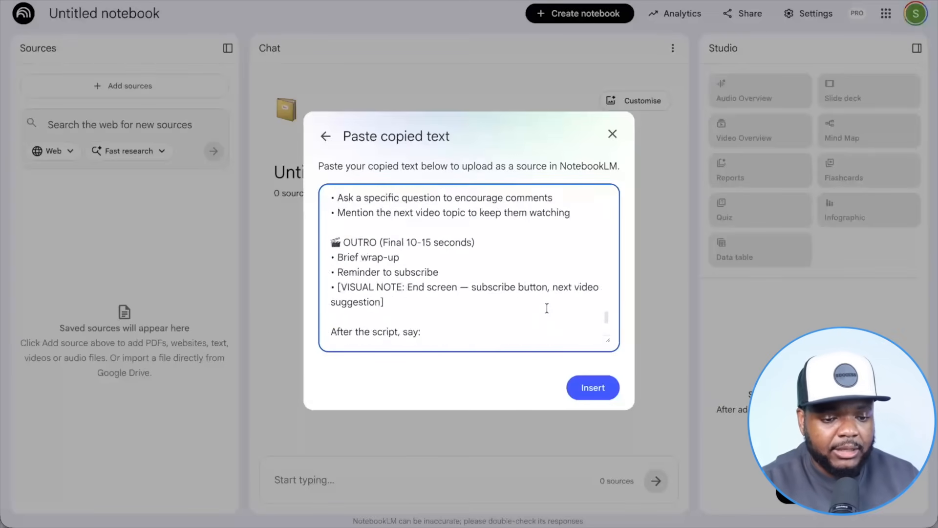
pyautogui.click(605, 389)
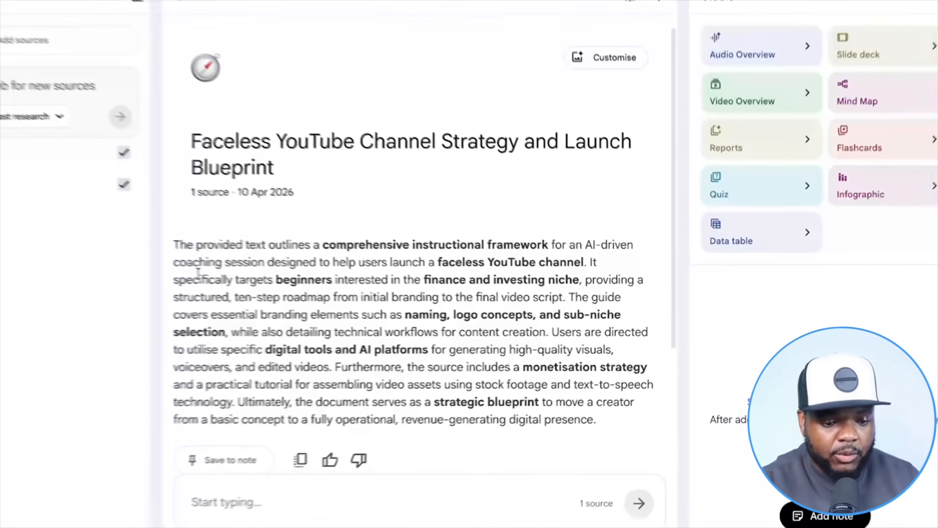
# Step: Send "NEXT" in the notebook chat to start the channel coaching and review the suggested channel names
pyautogui.scroll(-1, 322, 242)
pyautogui.click(276, 506)
pyautogui.write('NEXT')
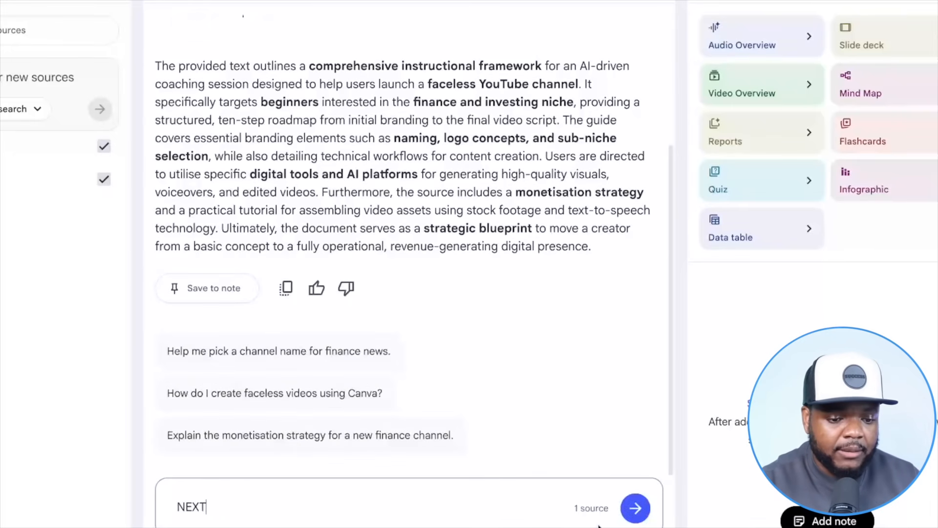
pyautogui.click(642, 498)
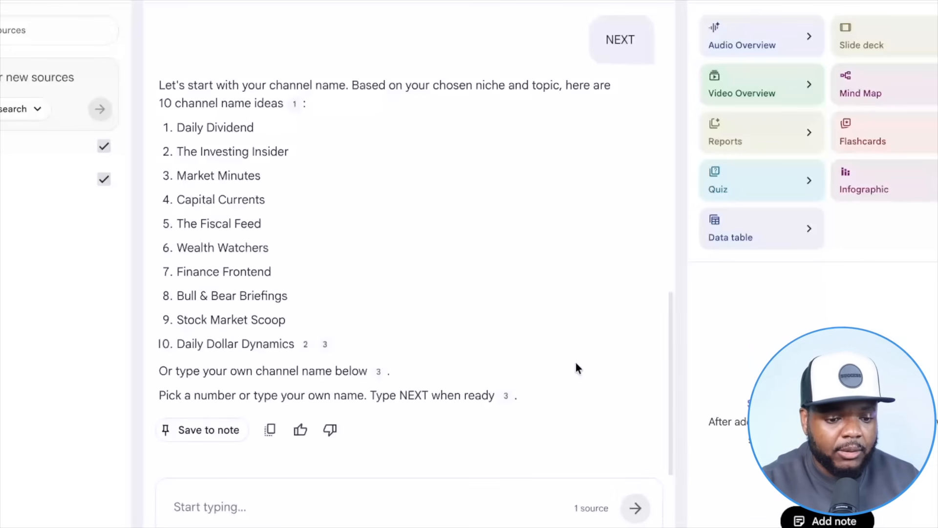
pyautogui.scroll(-1, 379, 48)
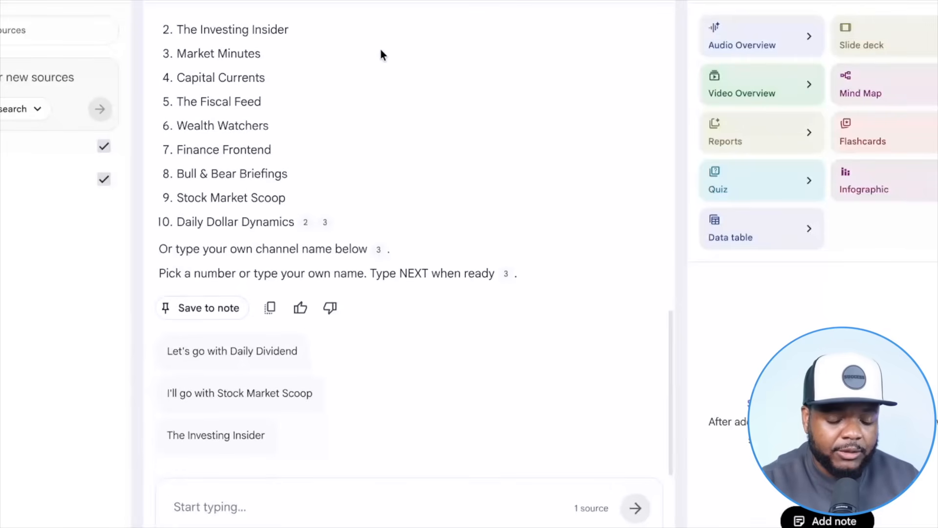
pyautogui.scroll(2, 380, 50)
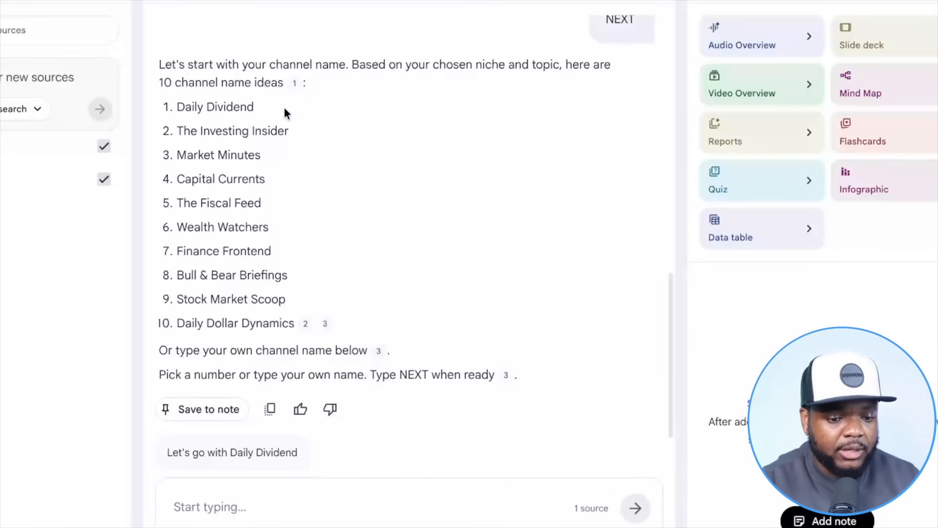
# Step: Reply with the suggested channel name "Daily Dividend" followed by "NEXT" in the notebook chat
pyautogui.moveTo(286, 108); pyautogui.dragTo(176, 107)
pyautogui.hotkey('ctrl', 'c')
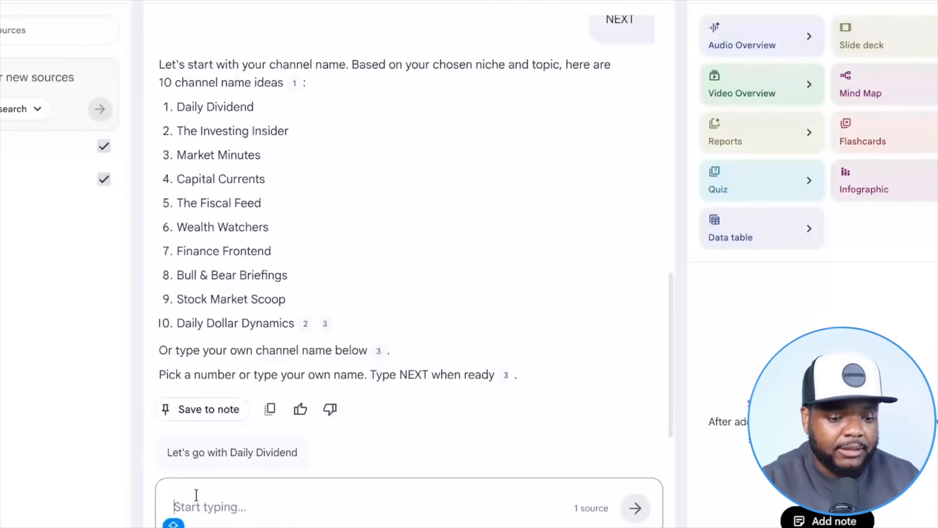
pyautogui.click(195, 496)
pyautogui.hotkey('ctrl', 'v')
pyautogui.write('NEXT')
pyautogui.press('Return')
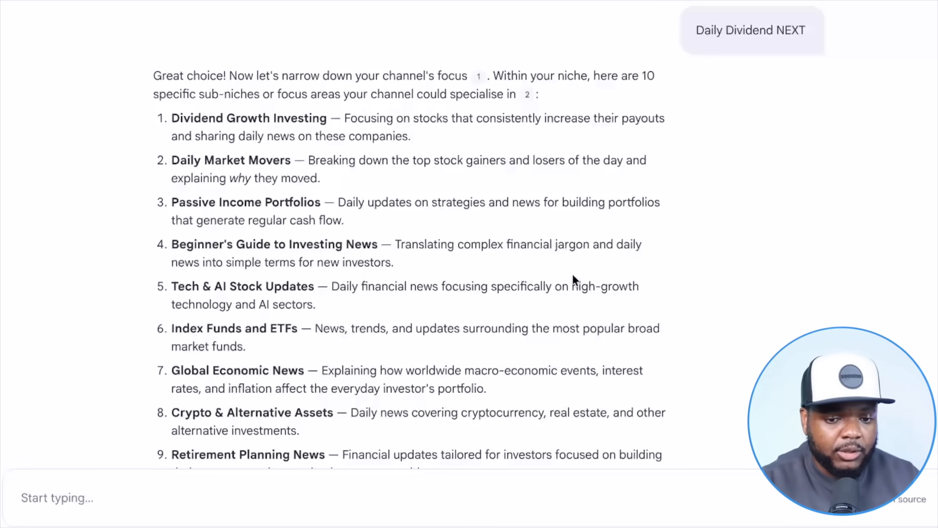
# Step: Review the suggested focus areas and reply with "Daily Market Movers" as the channel's sub-niche
pyautogui.scroll(-2, 573, 275)
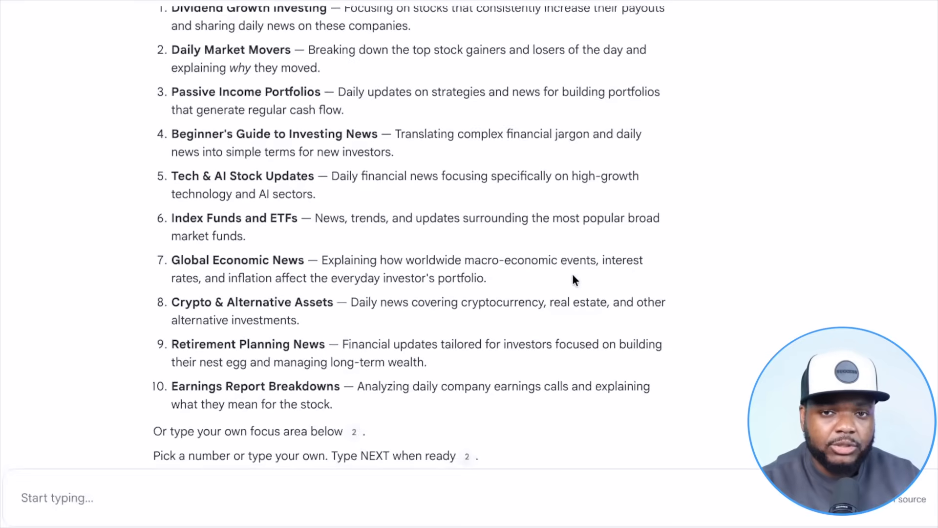
pyautogui.scroll(1, 573, 275)
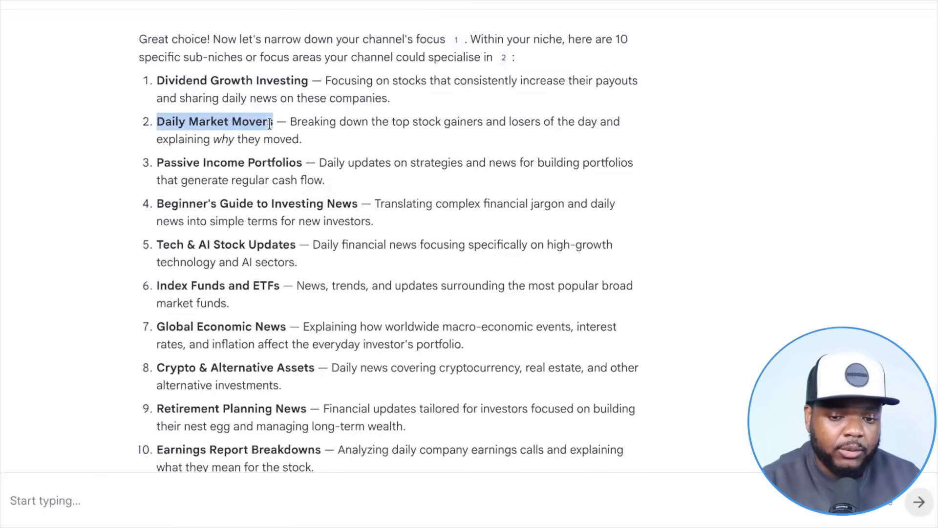
pyautogui.click(165, 495)
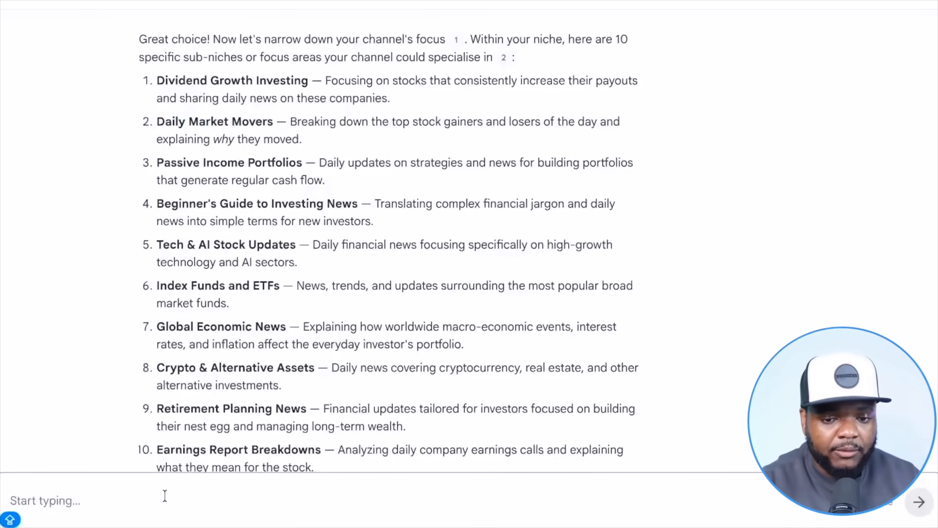
pyautogui.write('Daily Market Movers')
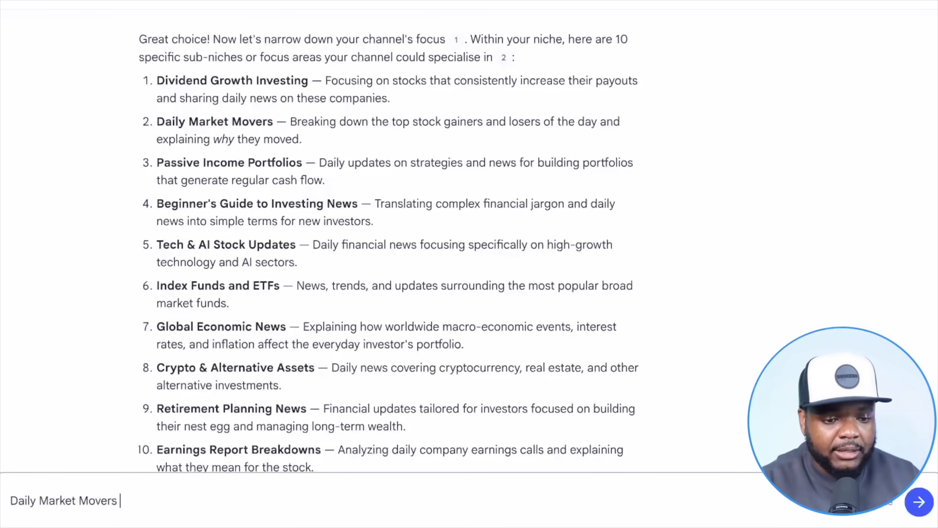
pyautogui.press('Return')
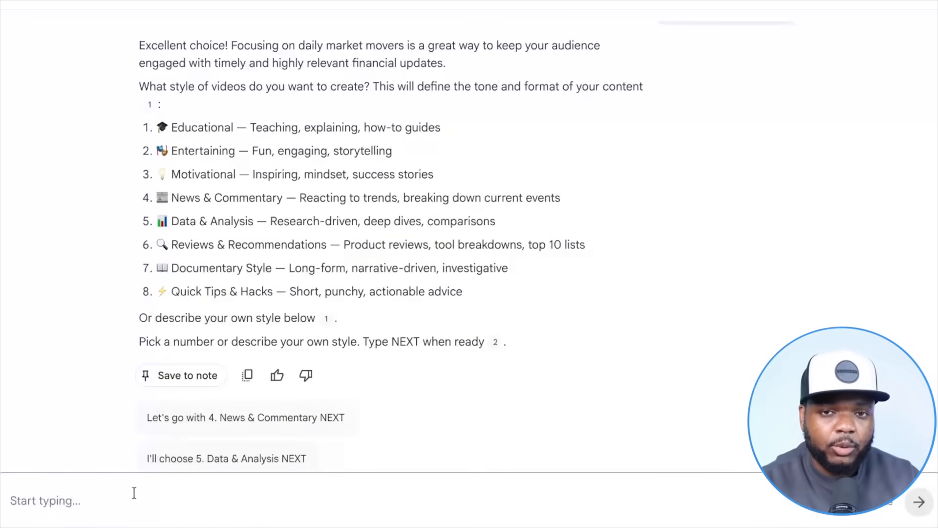
# Step: Answer the coaching questions with 4 for the News & Commentary video style and 3 for a 5–10 minute length
pyautogui.write('4')
pyautogui.press('Return')
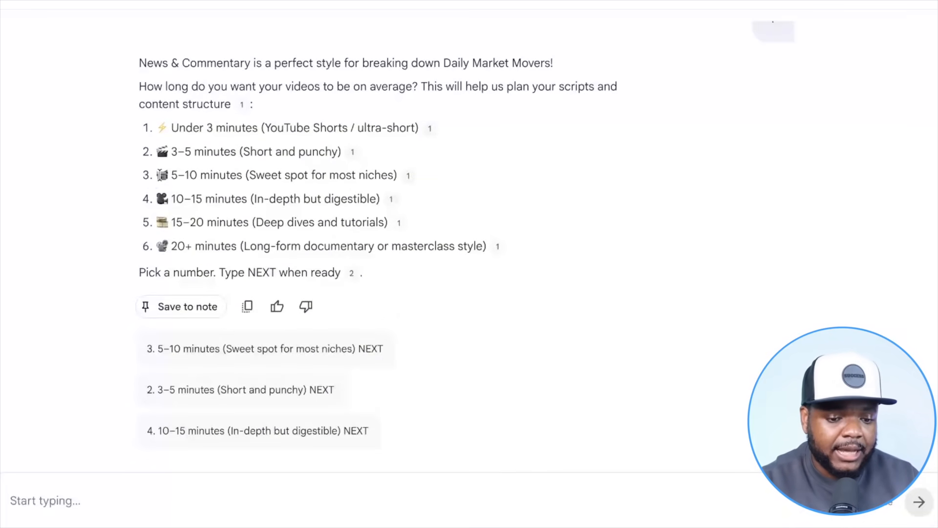
pyautogui.write('3')
pyautogui.press('Return')
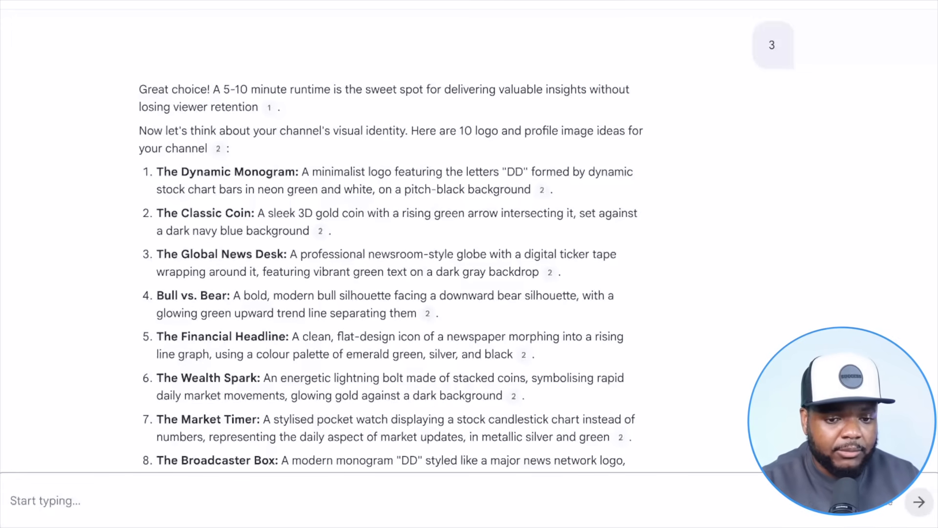
# Step: Choose logo idea 9, The Analyst's Lens, for the channel's visual identity
pyautogui.moveTo(156, 336); pyautogui.dragTo(263, 342)
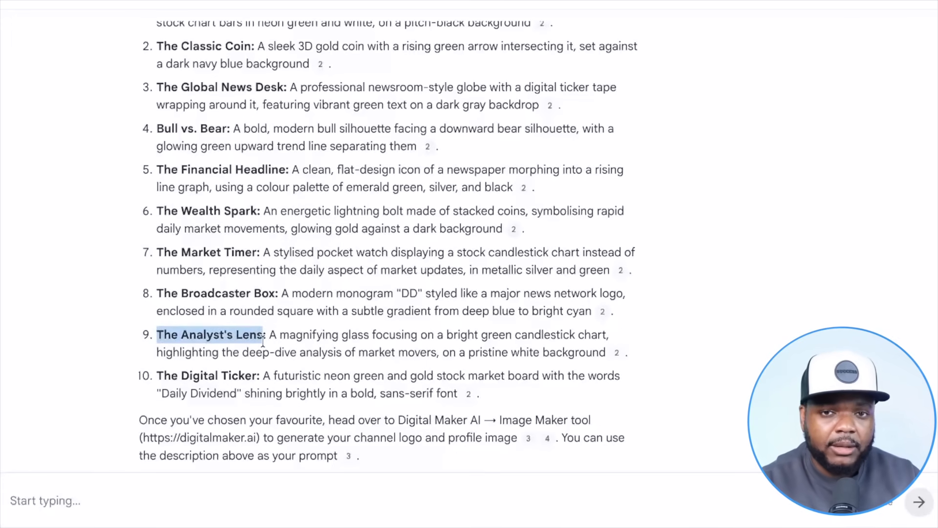
pyautogui.write('9')
pyautogui.press('Return')
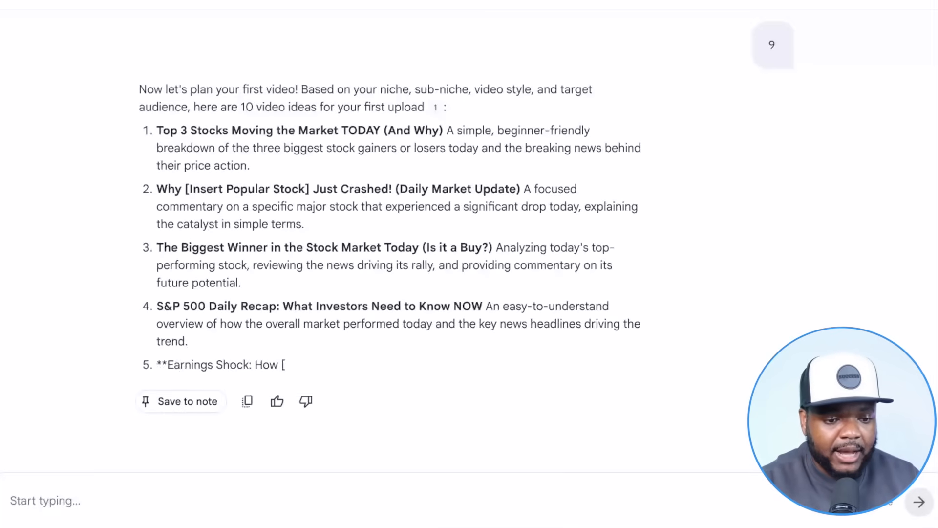
# Step: Pick video idea 4, the S&P 500 Daily Recap, for the first upload and choose thumbnail concept 9
pyautogui.click(165, 484)
pyautogui.write('4')
pyautogui.press('Return')
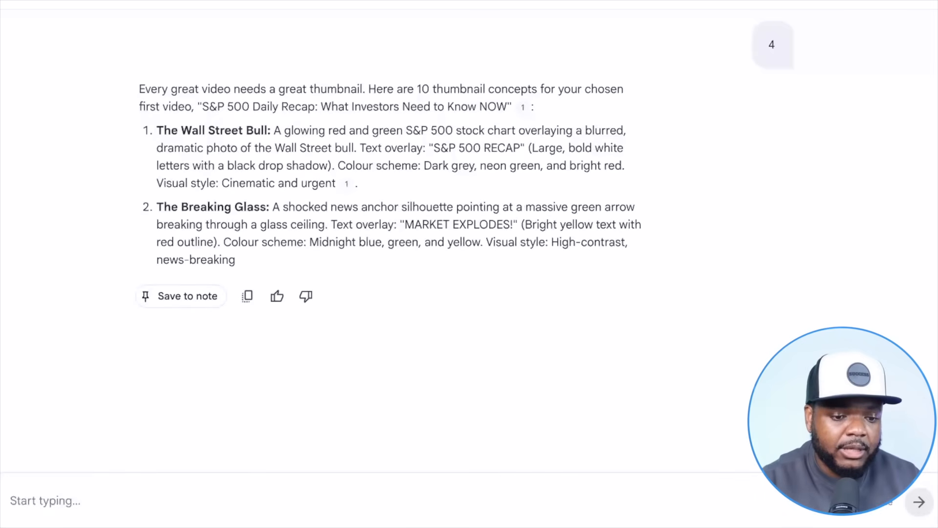
pyautogui.click(163, 497)
pyautogui.write('9')
pyautogui.press('Return')
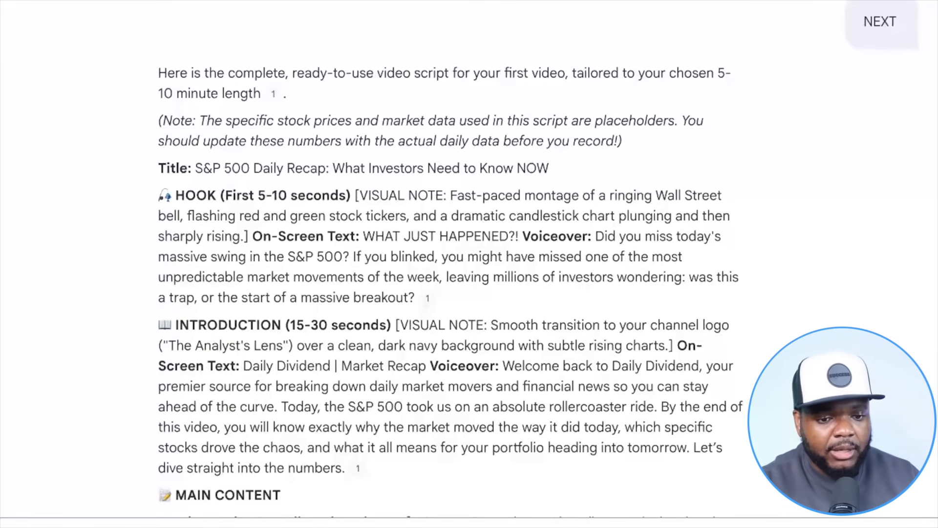
# Step: Review the video script and highlight the voiceover text in its hook and introduction
pyautogui.scroll(-2, 244, 315)
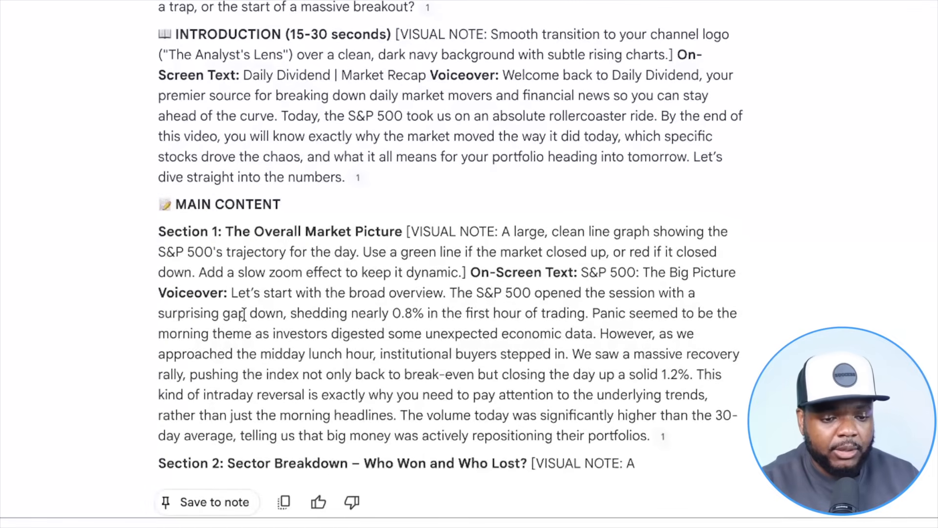
pyautogui.scroll(8, 767, 101)
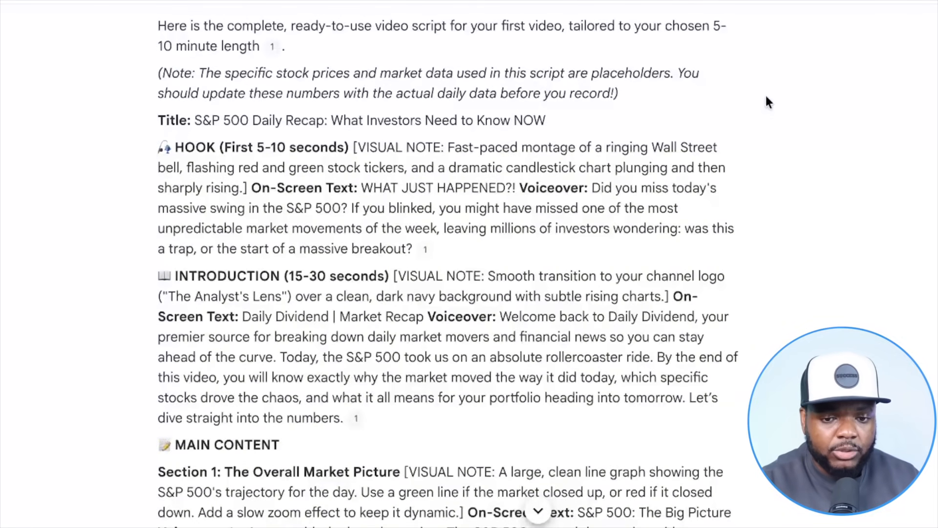
pyautogui.moveTo(592, 188); pyautogui.dragTo(593, 244)
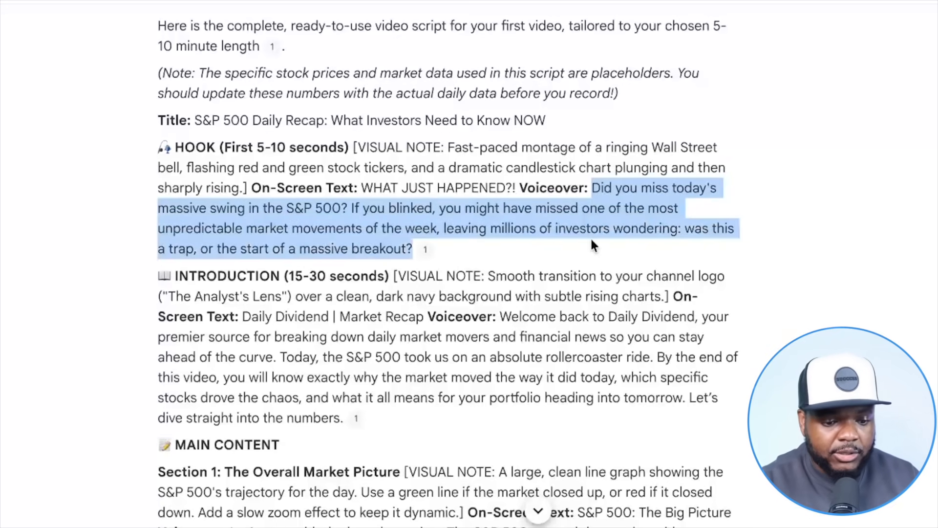
pyautogui.moveTo(500, 320); pyautogui.dragTo(513, 417)
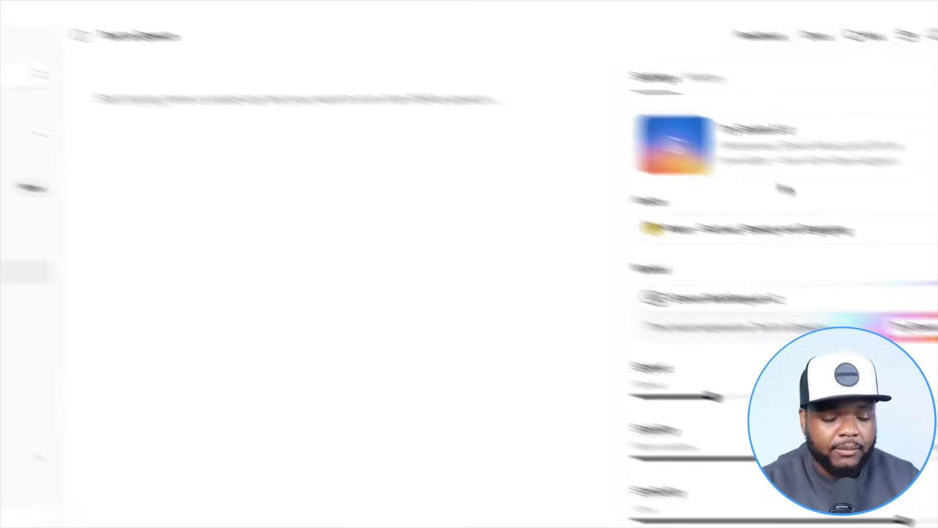
# Step: Switch to ElevenLabs Text to Speech and preview the Titan, Viraj, Paige and Peter voices
pyautogui.click(643, 178)
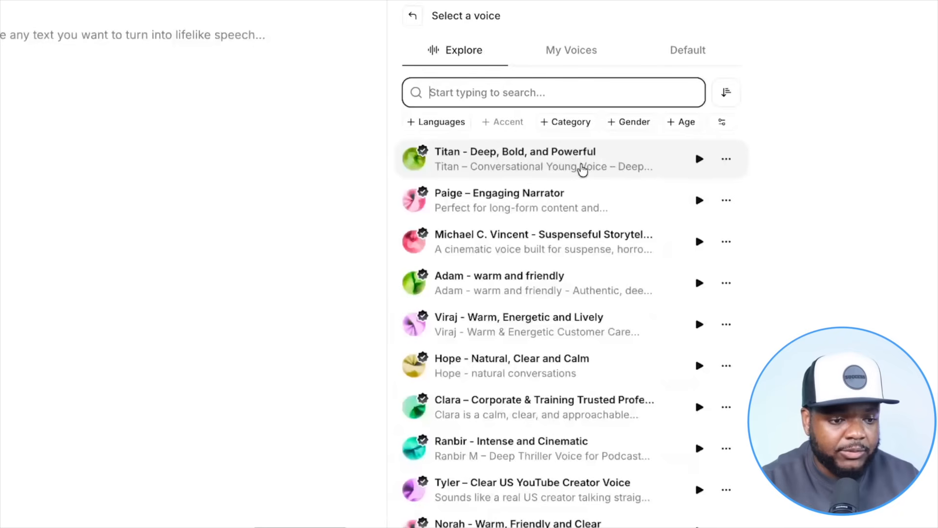
pyautogui.scroll(-1, 542, 429)
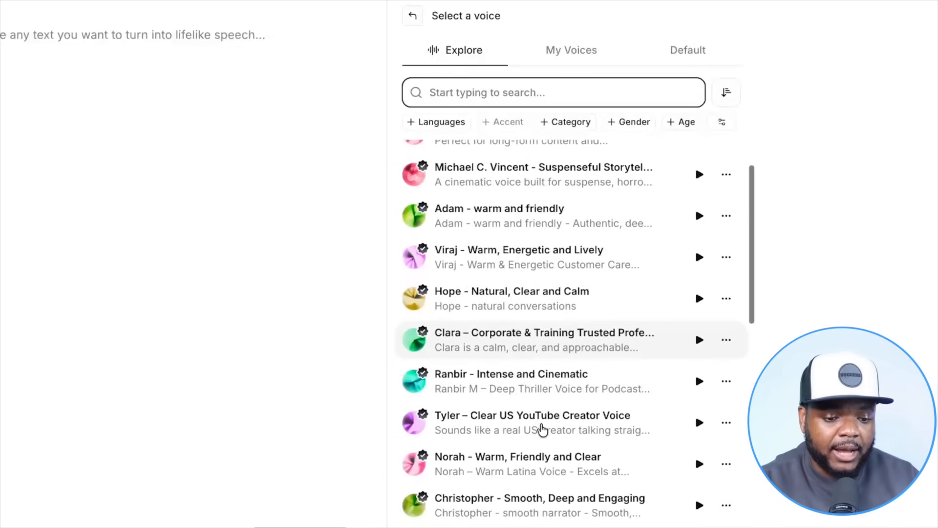
pyautogui.scroll(1, 542, 430)
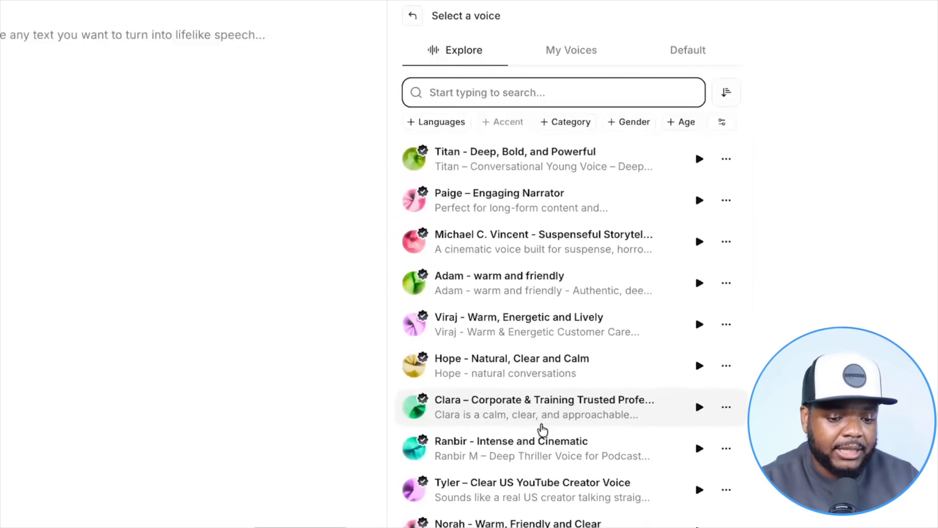
pyautogui.click(699, 123)
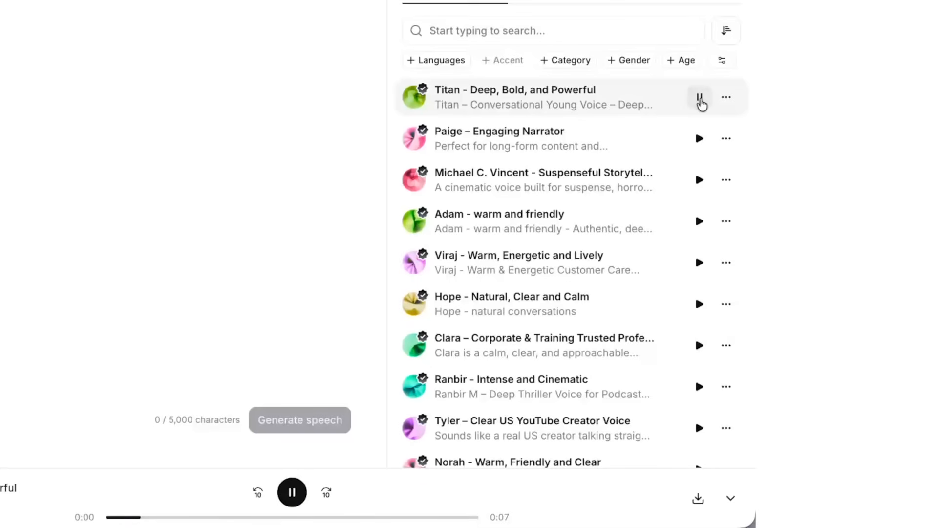
pyautogui.click(701, 262)
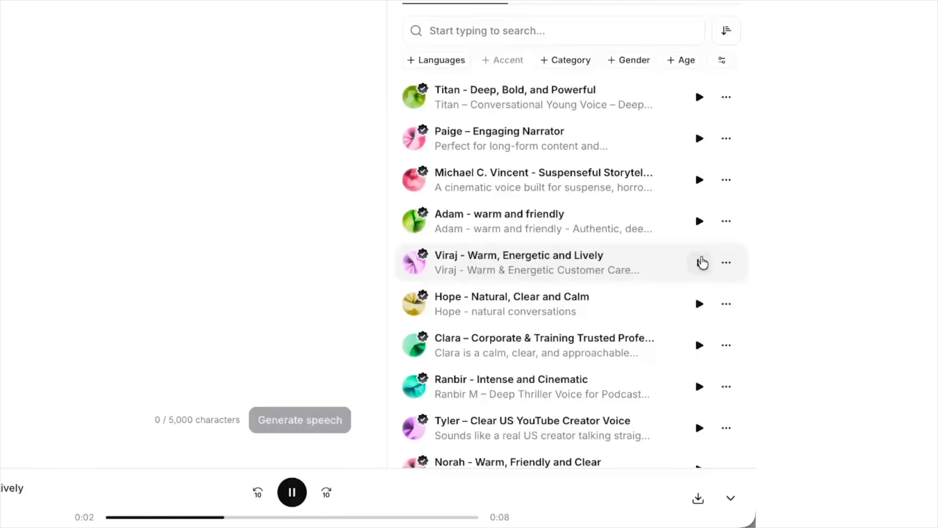
pyautogui.click(699, 138)
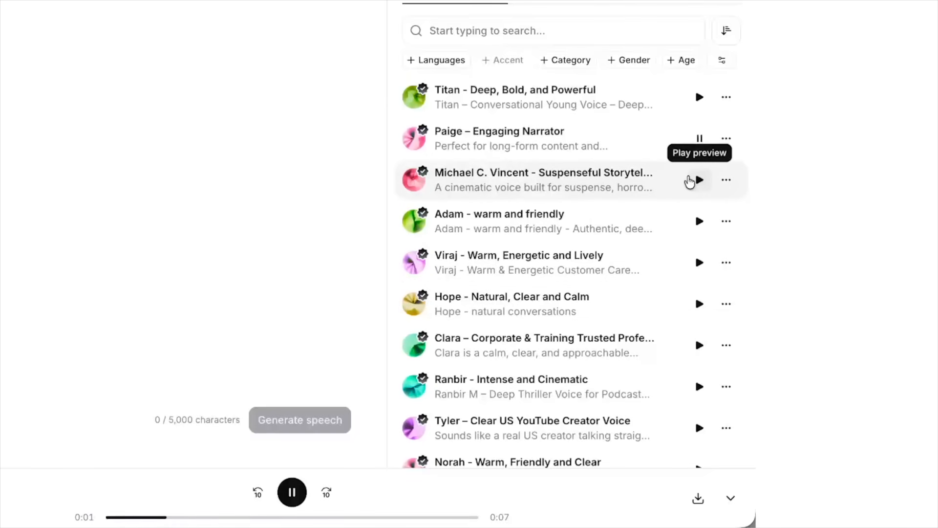
pyautogui.scroll(-3, 690, 182)
pyautogui.click(698, 417)
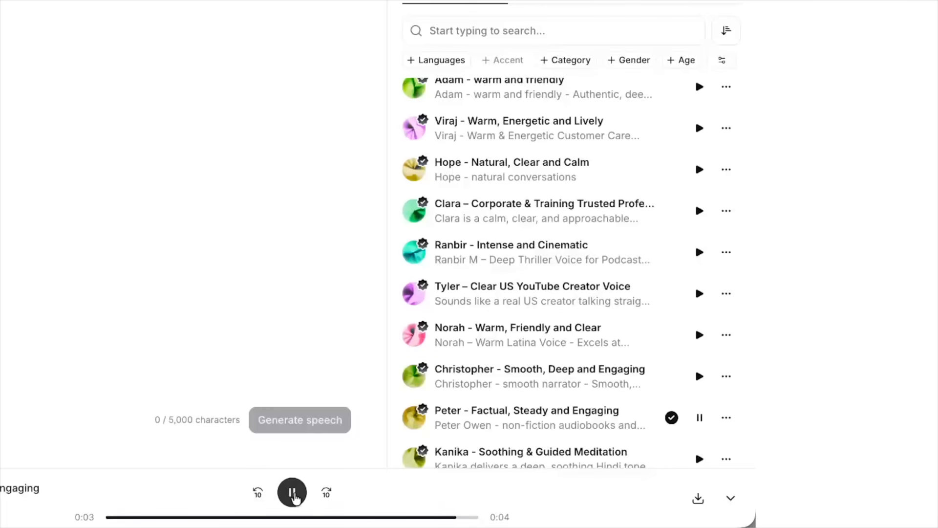
pyautogui.click(293, 493)
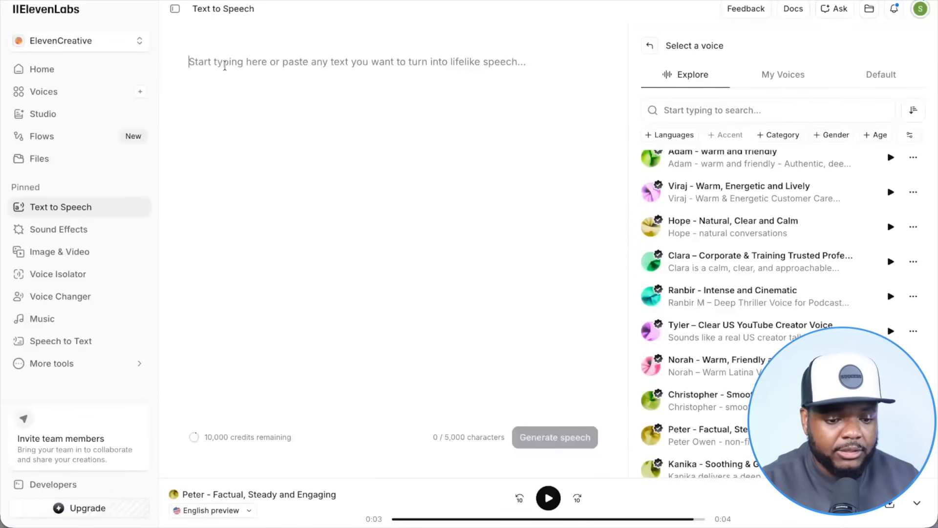
# Step: Enter the script's introduction and market overview voiceover text, generate the speech, and listen to its beginning
pyautogui.write('Welcome back to Daily Dividend, your premier source for breaking down daily market movers and financial news so you can stay ahead of the curve. Today, the S&P 500 took us on an absolute rollercoaster ride. By the end of this video, you will know exactly why the market moved the way it did today, which specific stocks drove the chaos, and what it all means for your portfolio heading into tomorrow. Let’s dive straight into the numbers.  Let’s start with the broad overview. The S&P 500 opened the session with a surprising gap down, shedding nearly 0.8% in the first hour of trading. Panic seemed to be the morning theme as investors digested some unexpected economic data. However, as we approached the midday lunch hour, institutional buyers stepped in. We saw a massive recovery rally, pushing the index not only back to break-even but closing the day up a solid 1.2%. This kind of intraday reversal is exactly why you need to pay attention to the underlying trends, rather than just the morning headlines. The volume today was significantly higher than the 30-day average, telling us that big money was actively repositioning their portfolios')
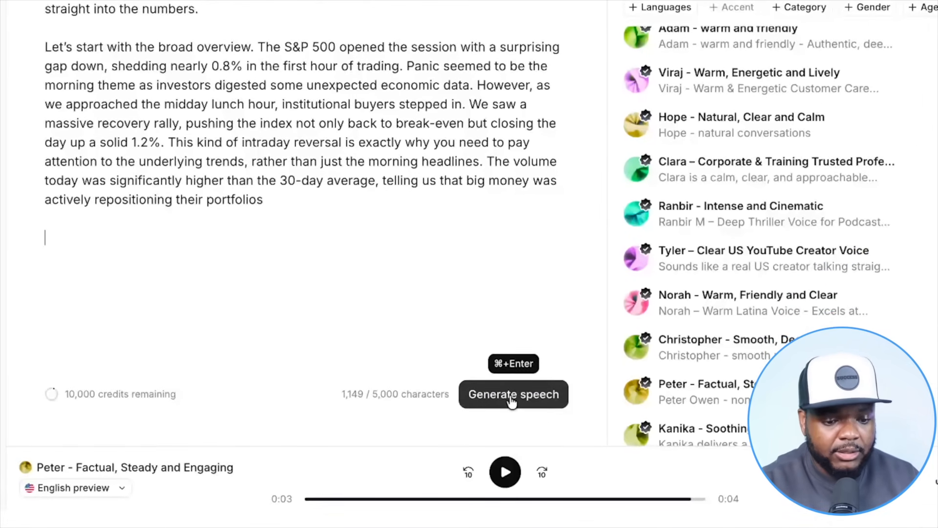
pyautogui.click(511, 401)
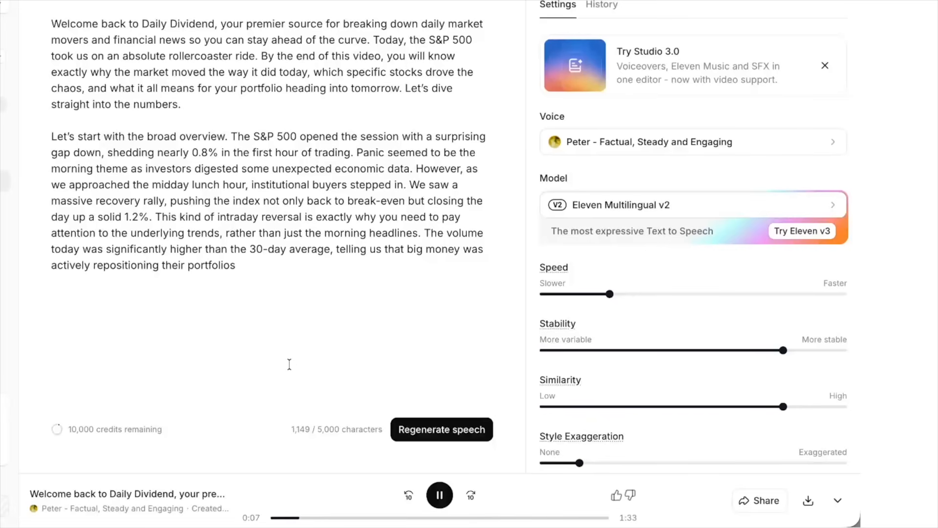
pyautogui.click(439, 494)
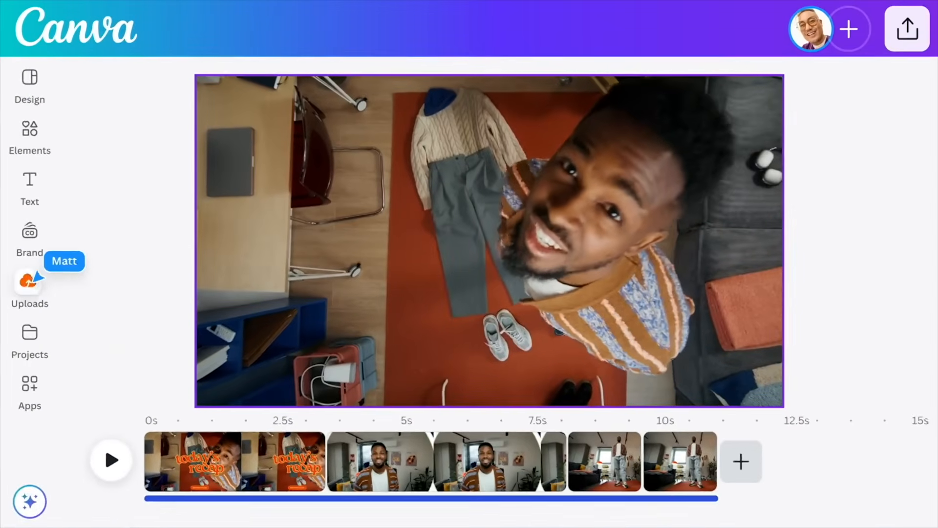
pyautogui.click(32, 278)
pyautogui.moveTo(240, 287); pyautogui.dragTo(605, 401)
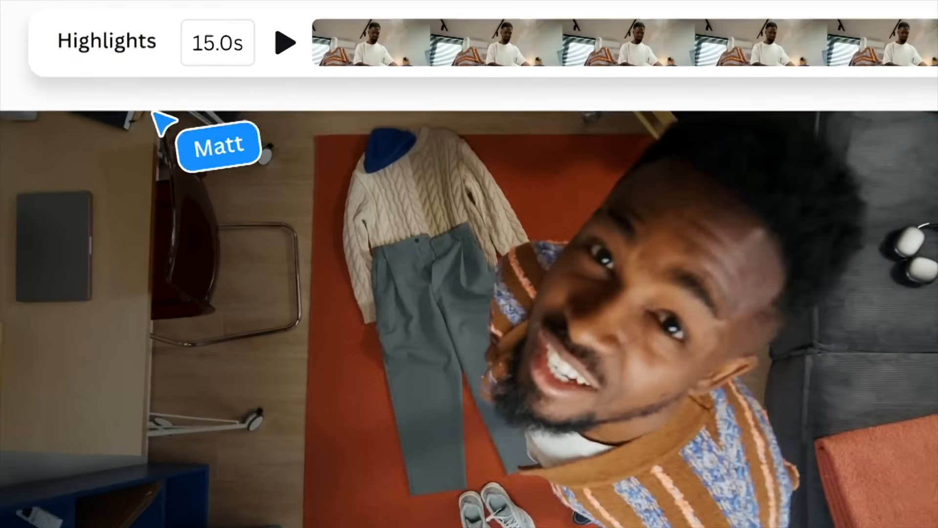
pyautogui.click(131, 55)
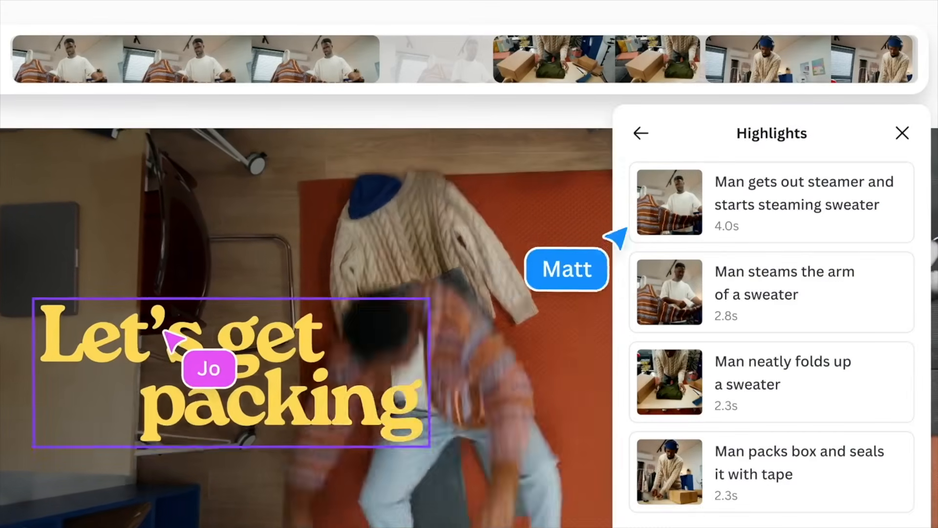
pyautogui.click(632, 239)
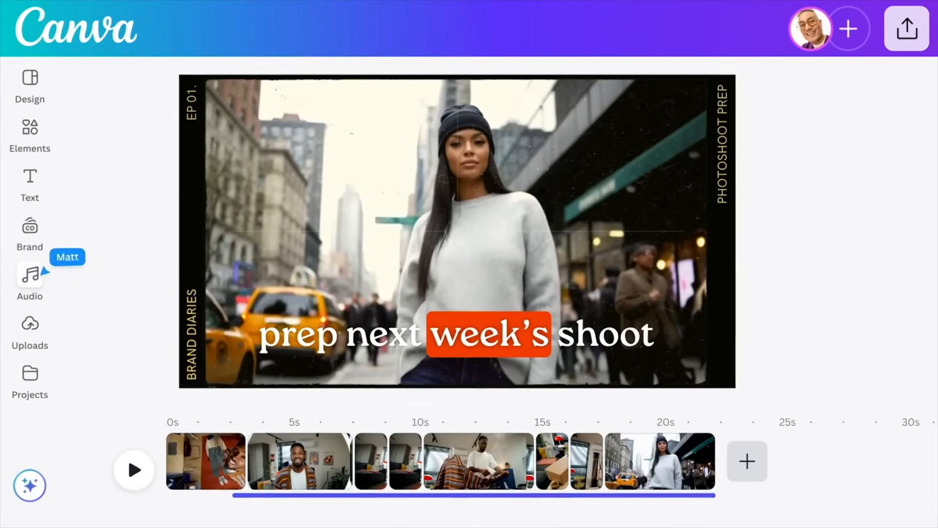
pyautogui.click(30, 274)
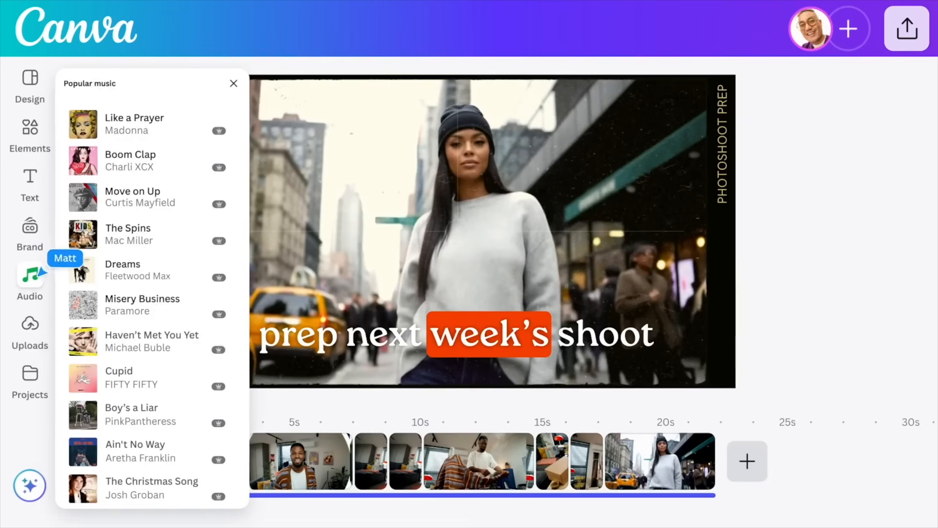
pyautogui.moveTo(168, 195); pyautogui.dragTo(486, 430)
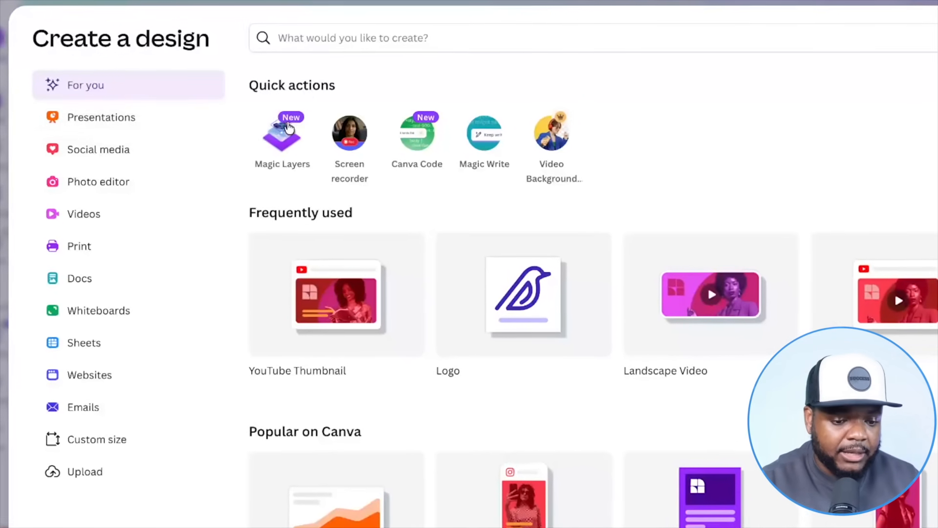
# Step: Switch to Canva and create a blank YouTube Video design from the video formats
pyautogui.click(71, 218)
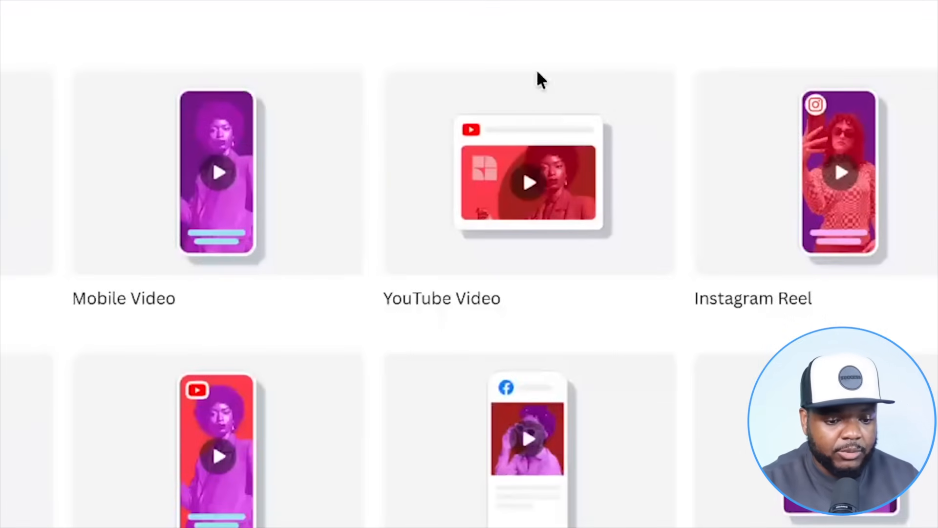
pyautogui.click(475, 269)
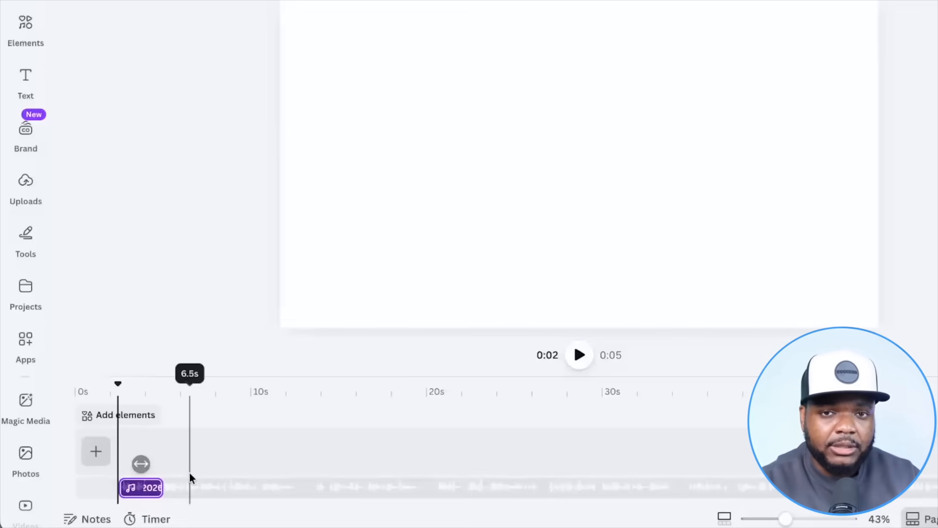
# Step: Search the video elements for "investing" and add the 11-second clip of a person working at a laptop to the timeline
pyautogui.click(20, 24)
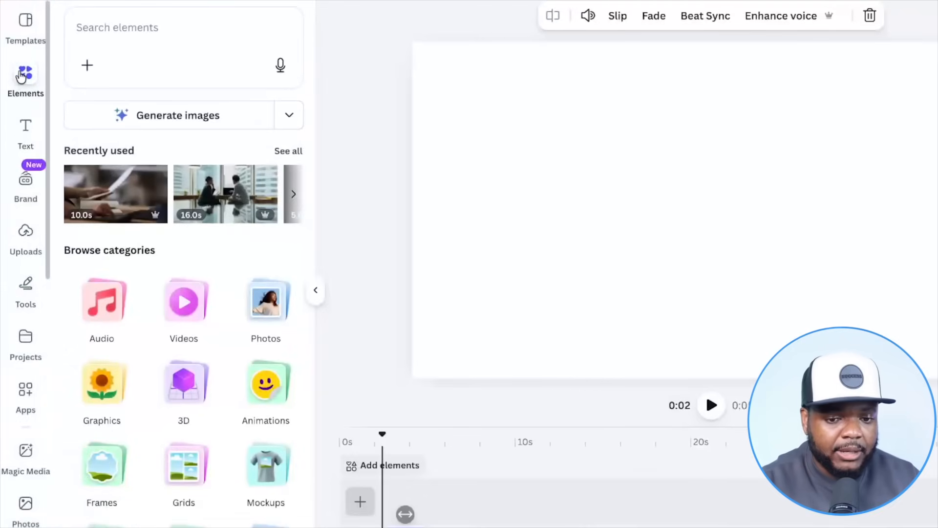
pyautogui.click(121, 28)
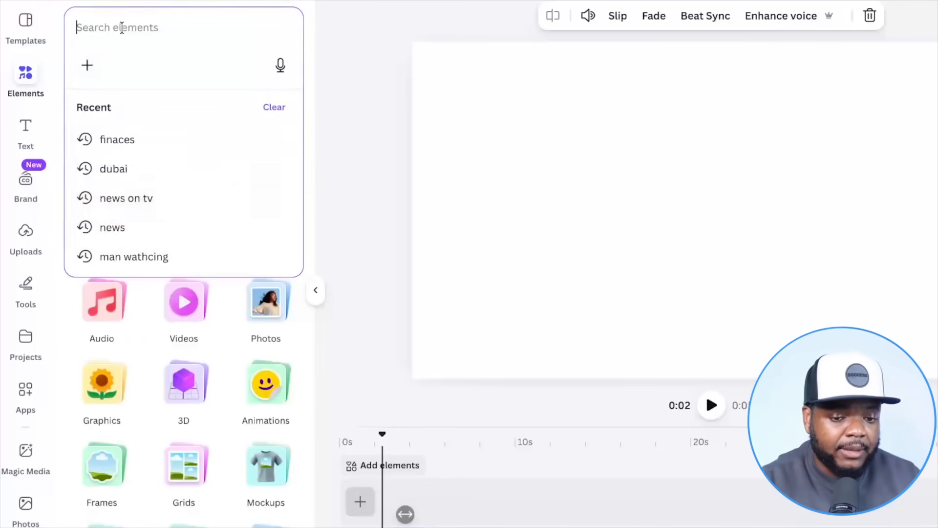
pyautogui.write('investing')
pyautogui.press('Return')
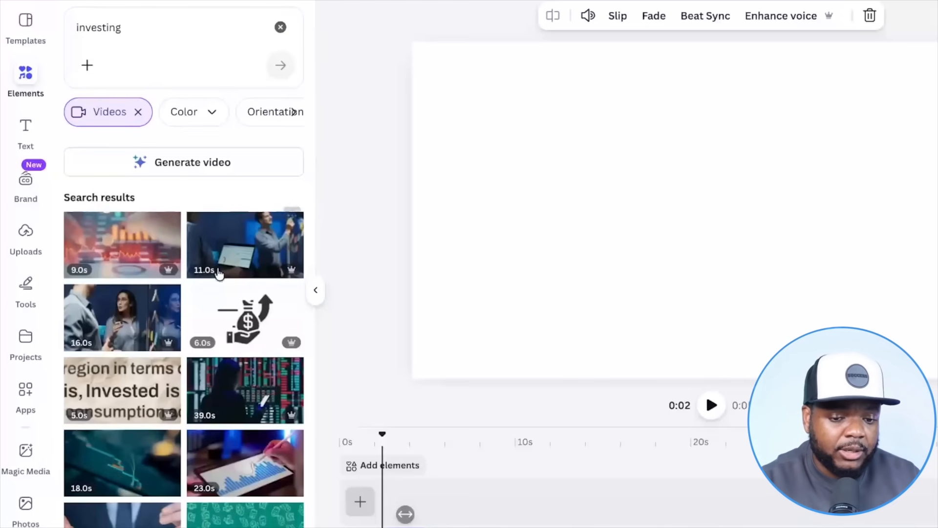
pyautogui.moveTo(209, 235); pyautogui.dragTo(406, 495)
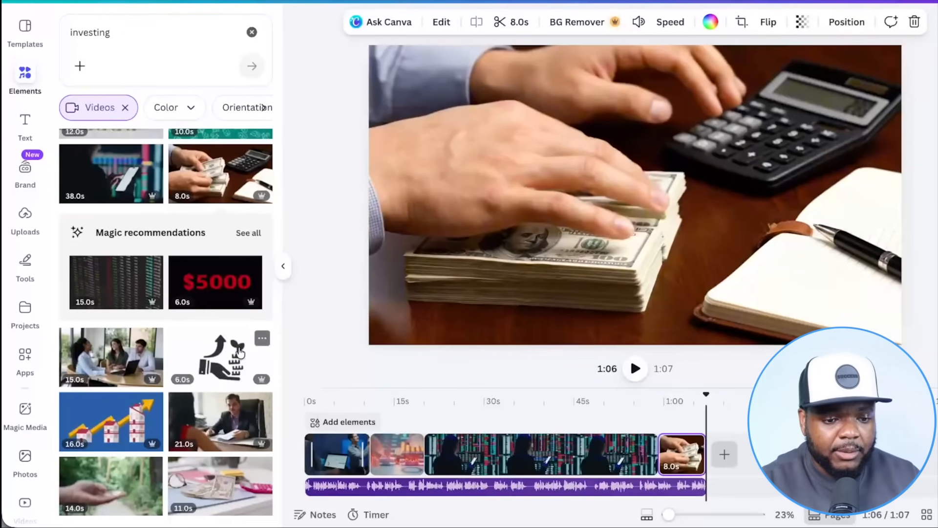
# Step: Add the 38-second clip of a silhouetted person holding a phone after the cash-counting clip, and preview the assembled video
pyautogui.scroll(1, 208, 330)
pyautogui.scroll(-2, 204, 345)
pyautogui.scroll(-1, 190, 331)
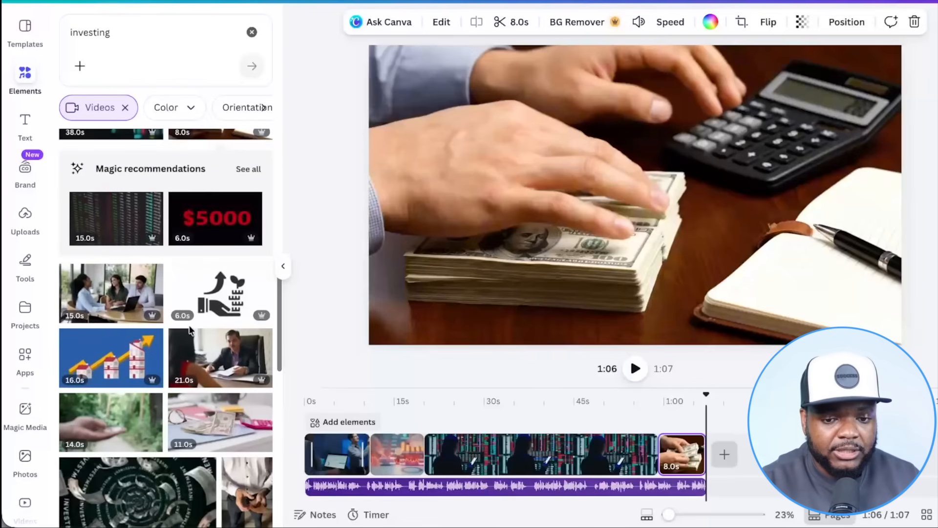
pyautogui.scroll(3, 177, 345)
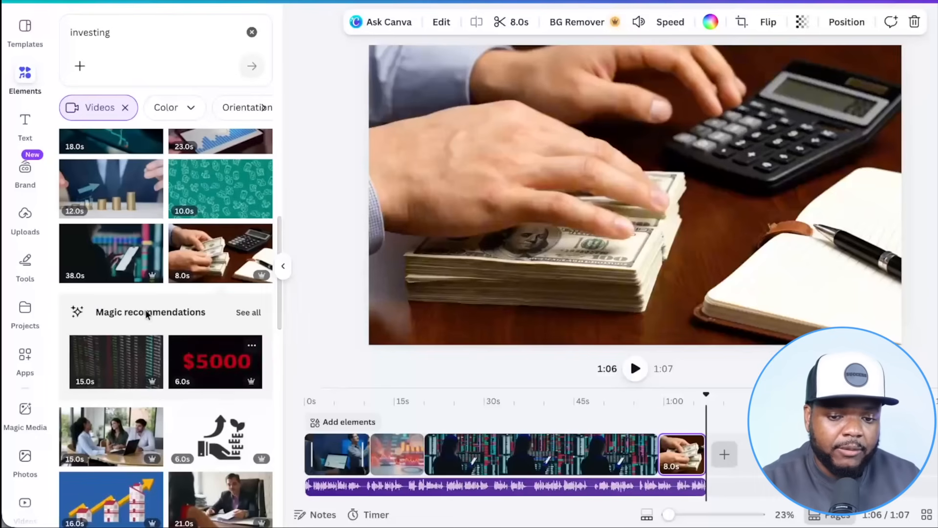
pyautogui.moveTo(101, 262); pyautogui.dragTo(697, 477)
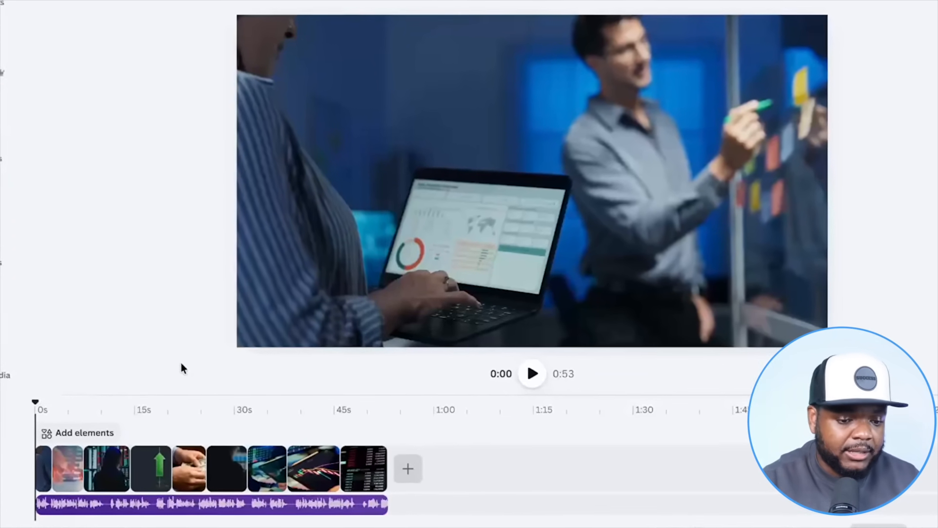
pyautogui.click(533, 375)
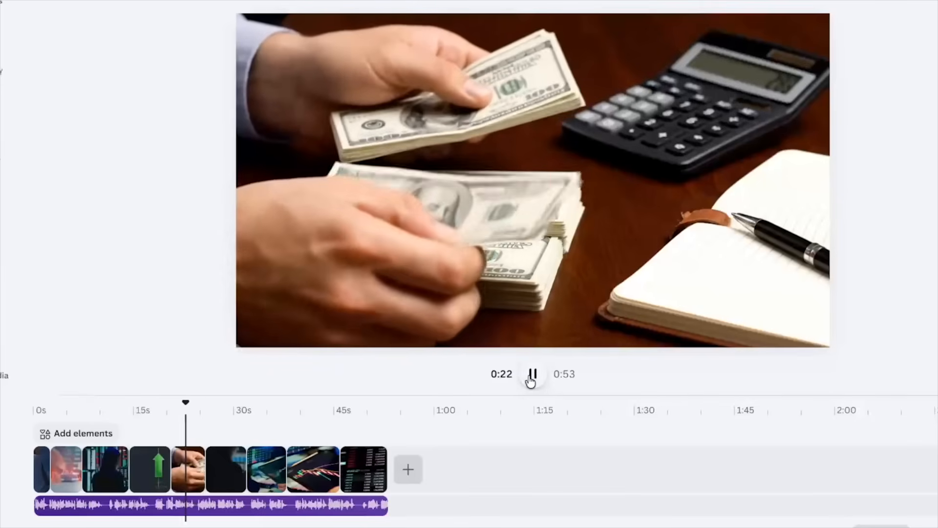
pyautogui.click(532, 376)
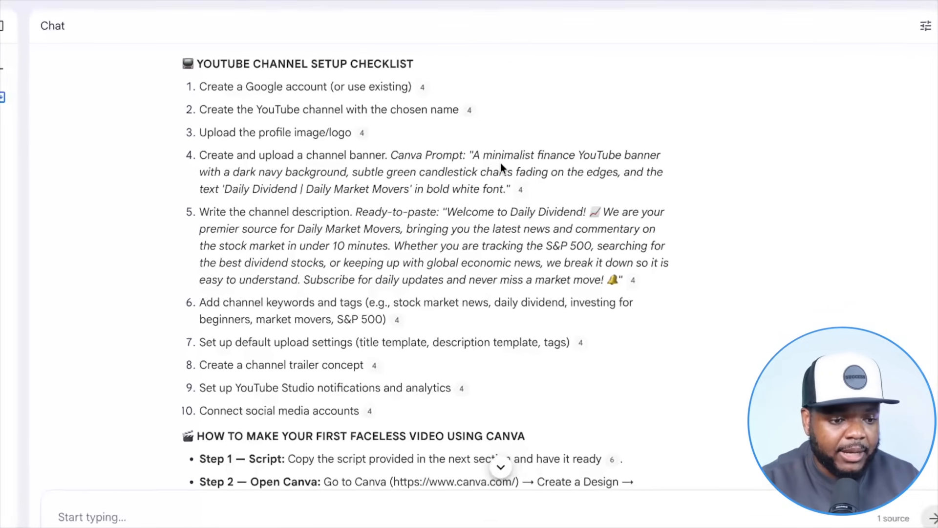
# Step: Switch to the NotebookLM chat and review the channel setup checklist and the monetization plan
pyautogui.scroll(-1, 417, 163)
pyautogui.scroll(-1, 425, 146)
pyautogui.scroll(10, 426, 113)
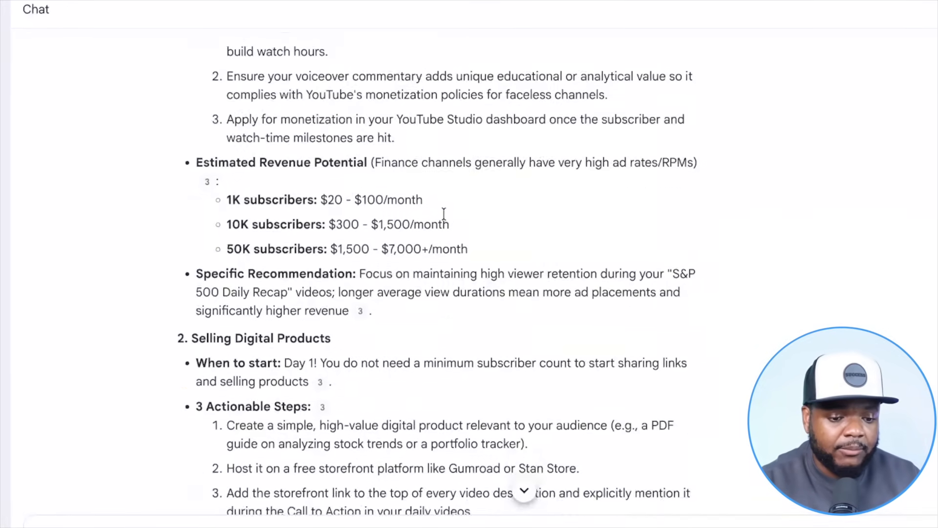
pyautogui.scroll(8, 443, 216)
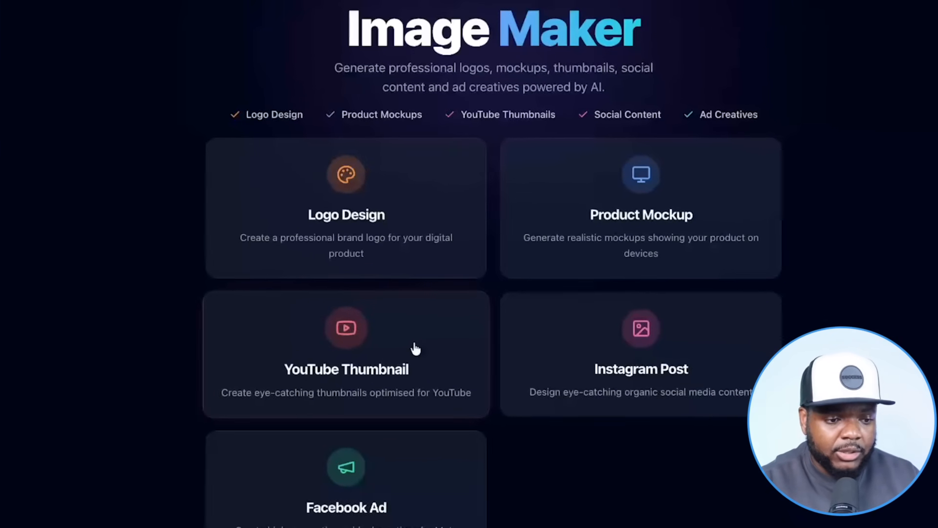
# Step: In Image Maker, start a Before & After YouTube thumbnail for the video title "S&P 500 Daily Recap: What Investors Need to Know NOW"
pyautogui.click(416, 348)
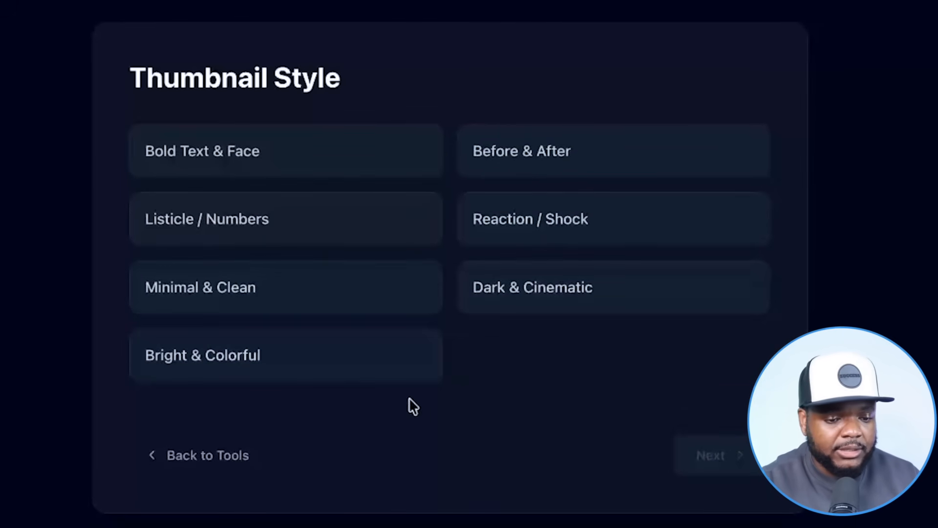
pyautogui.click(597, 164)
pyautogui.click(715, 455)
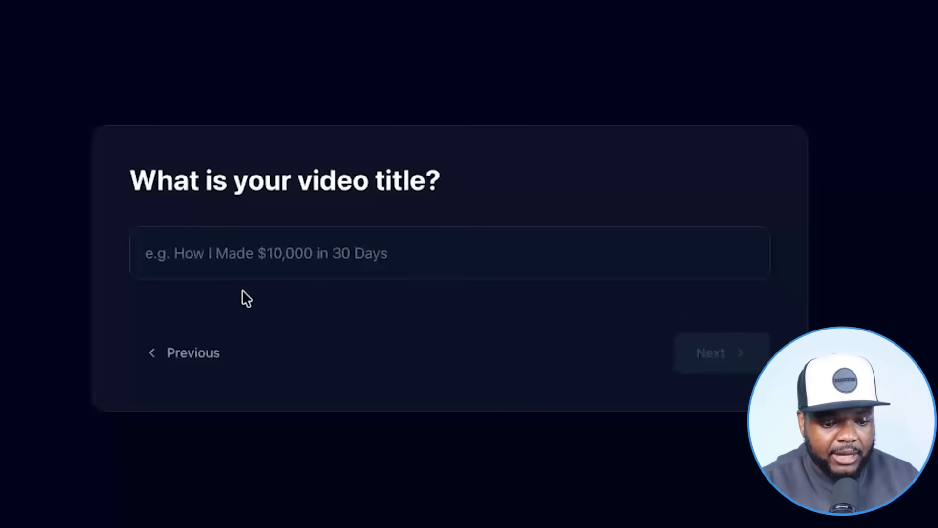
pyautogui.click(235, 255)
pyautogui.write('S&P 500 Daily Recap: What Investors Need to Know NOW')
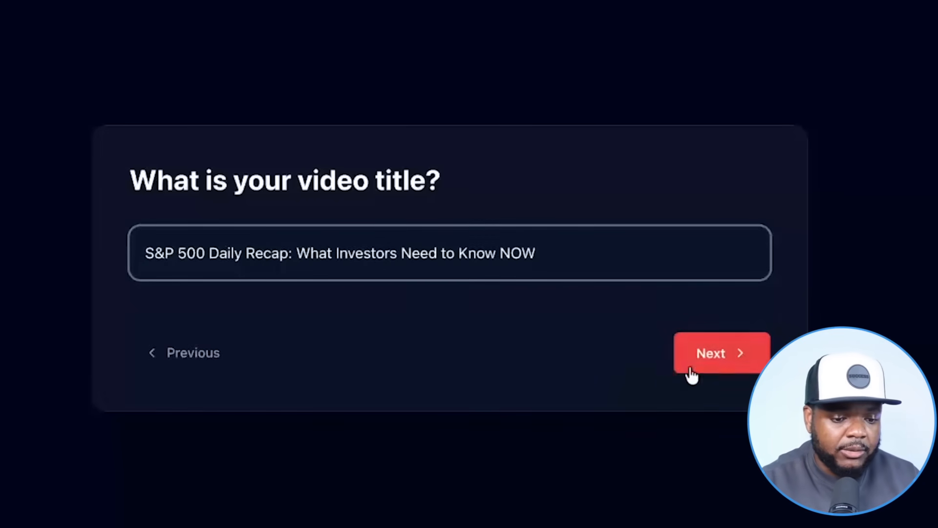
pyautogui.click(719, 359)
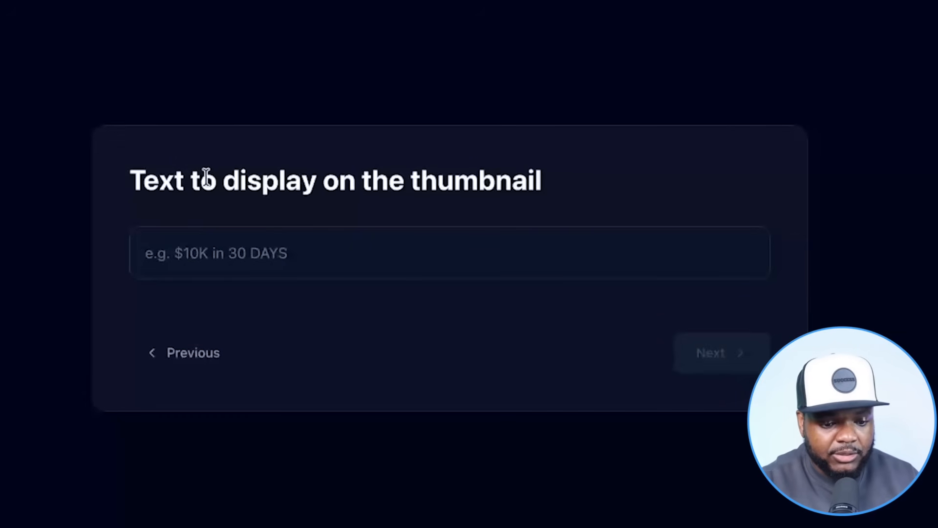
# Step: Set the thumbnail's display text to "BREAKING!" and describe its content as "Before and after S&P500"
pyautogui.click(218, 257)
pyautogui.write('B')
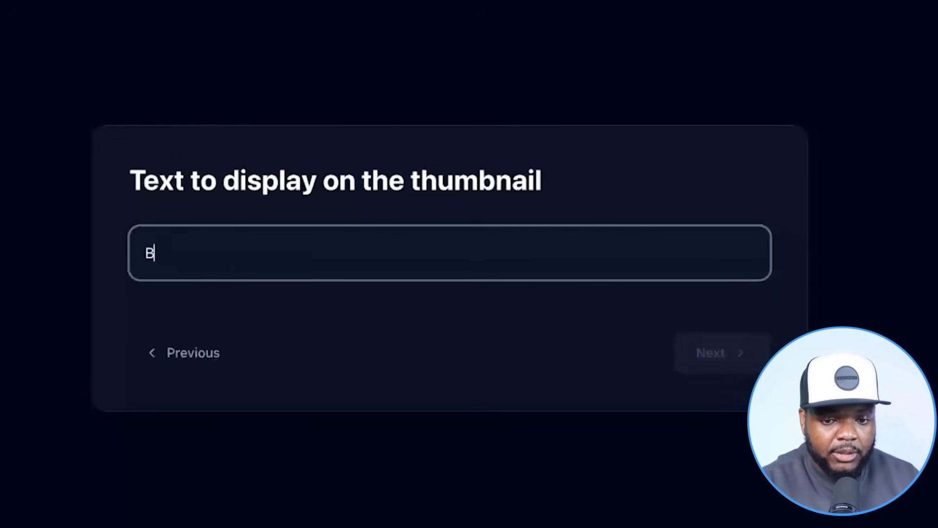
pyautogui.write('REAKING!')
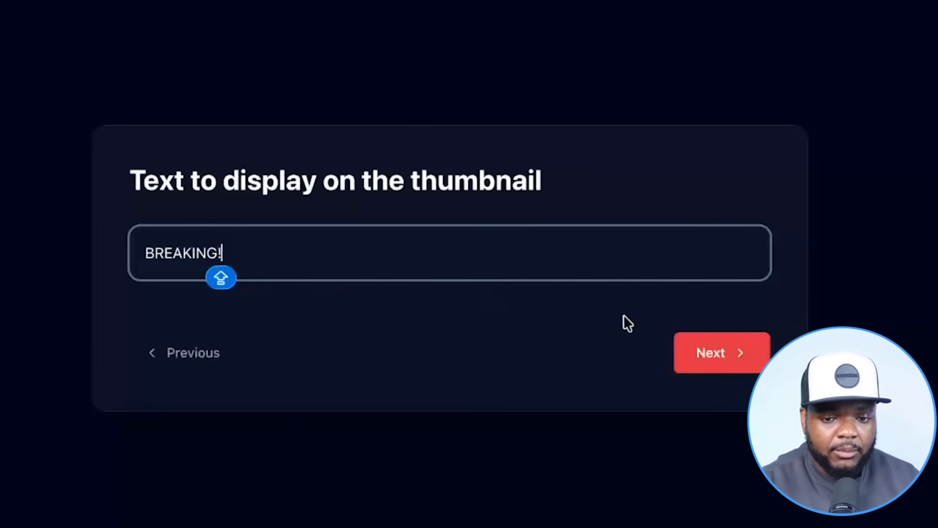
pyautogui.click(697, 351)
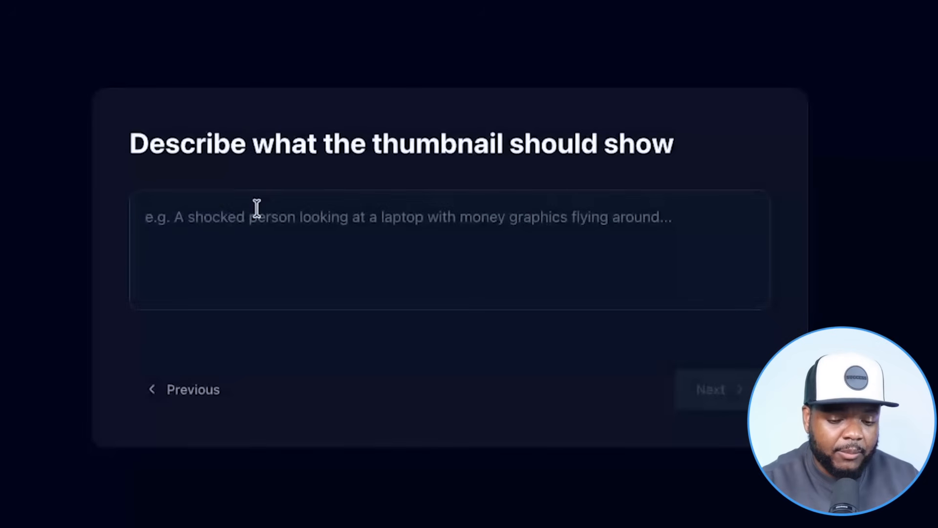
pyautogui.click(394, 283)
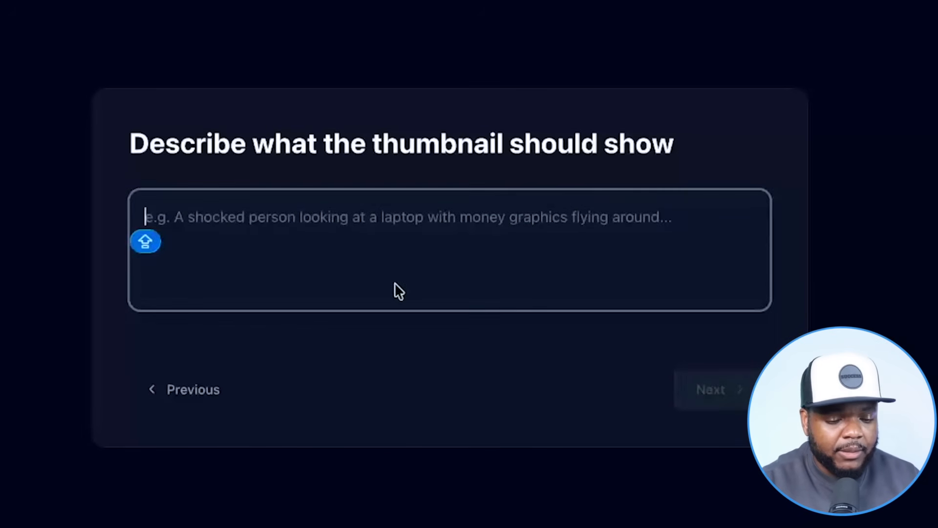
pyautogui.write('Before and after S&P500')
pyautogui.click(721, 393)
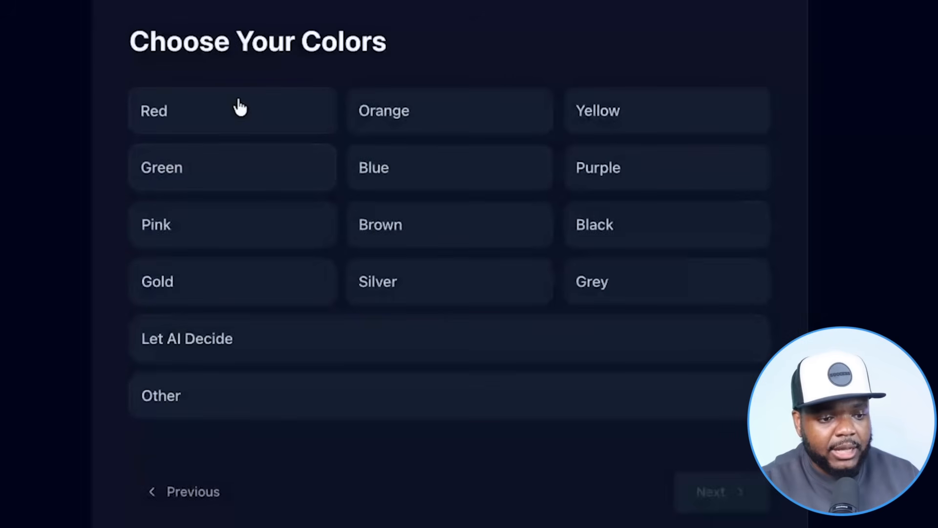
# Step: Let AI decide the thumbnail colors, generate four images, and look over the results
pyautogui.click(203, 348)
pyautogui.click(718, 508)
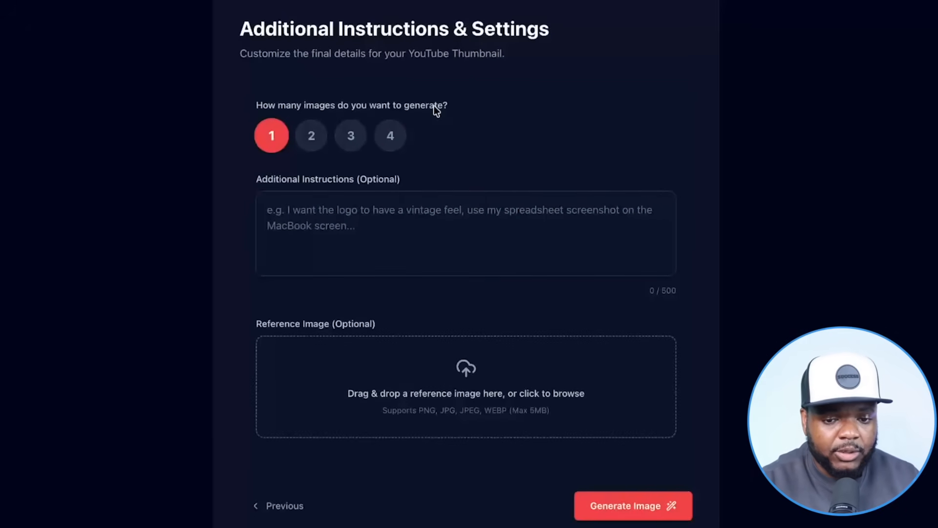
pyautogui.click(389, 133)
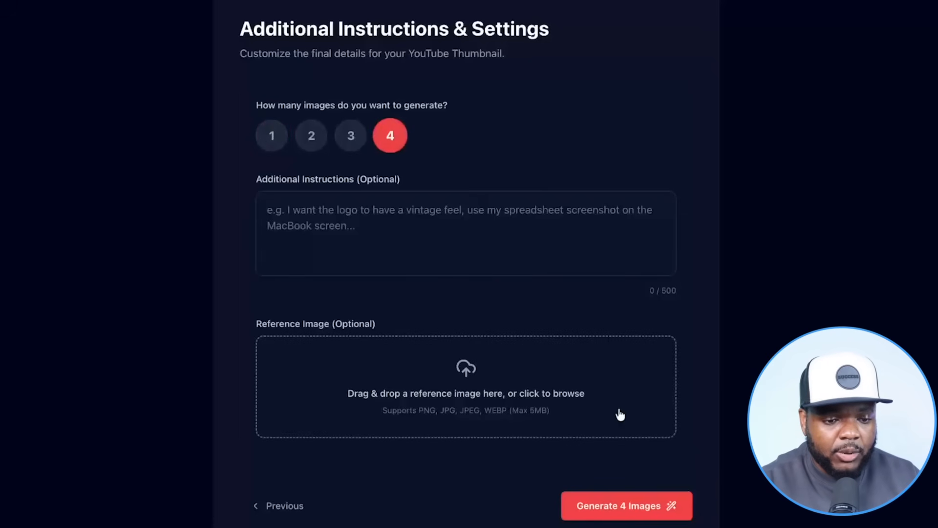
pyautogui.click(635, 513)
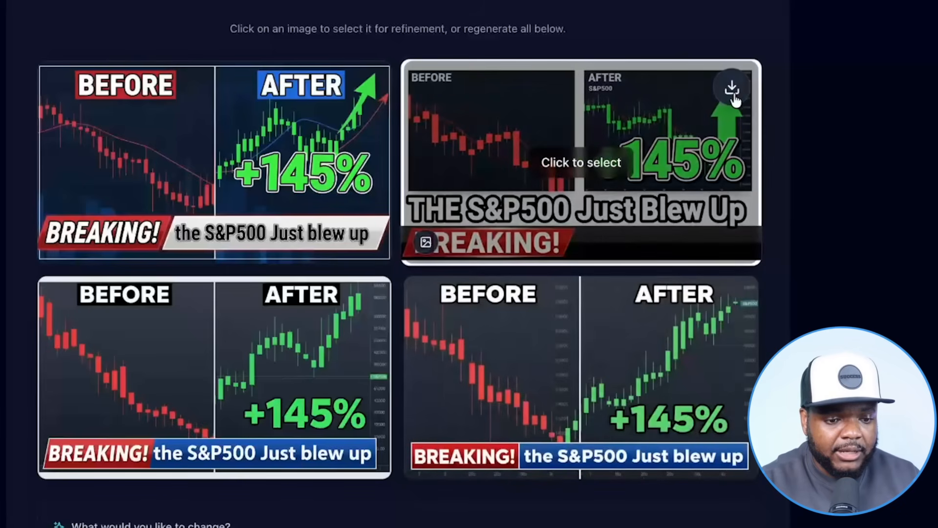
pyautogui.scroll(-3, 714, 115)
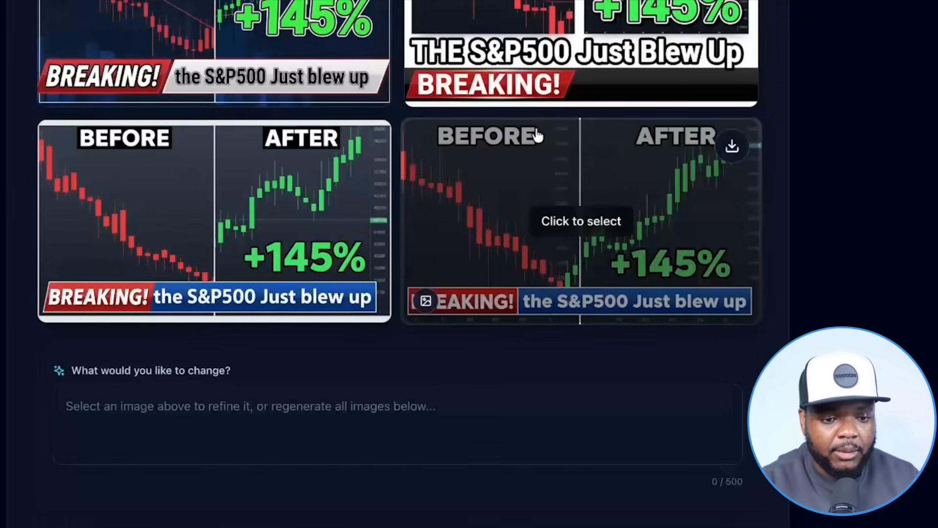
pyautogui.scroll(1, 538, 136)
pyautogui.scroll(1, 537, 137)
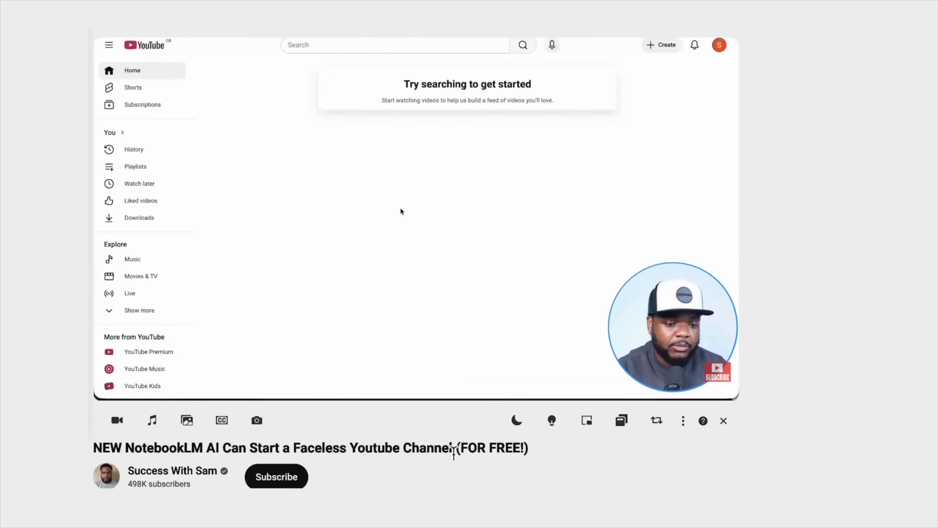
# Step: Switch to the YouTube video page and highlight "Faceless Youtube Channel" in the video's title
pyautogui.moveTo(463, 453); pyautogui.dragTo(302, 458)
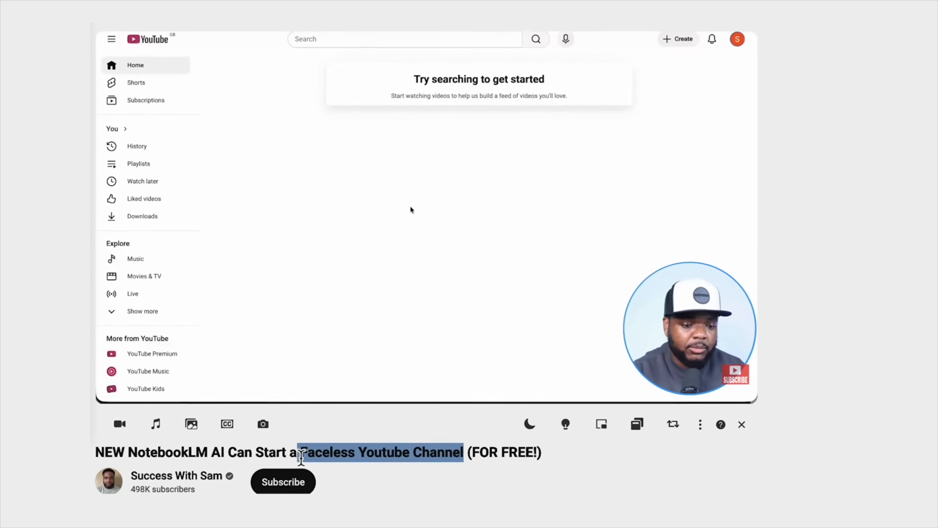
pyautogui.click(610, 461)
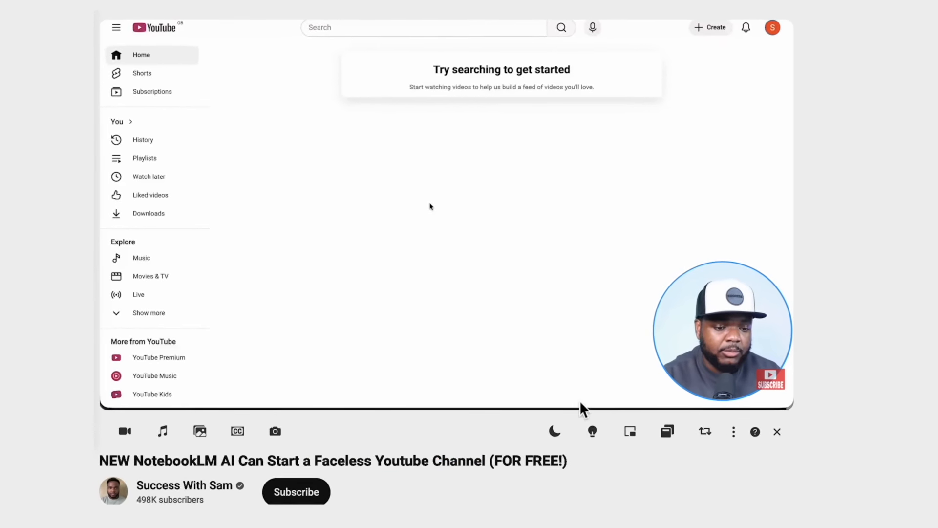
pyautogui.click(477, 298)
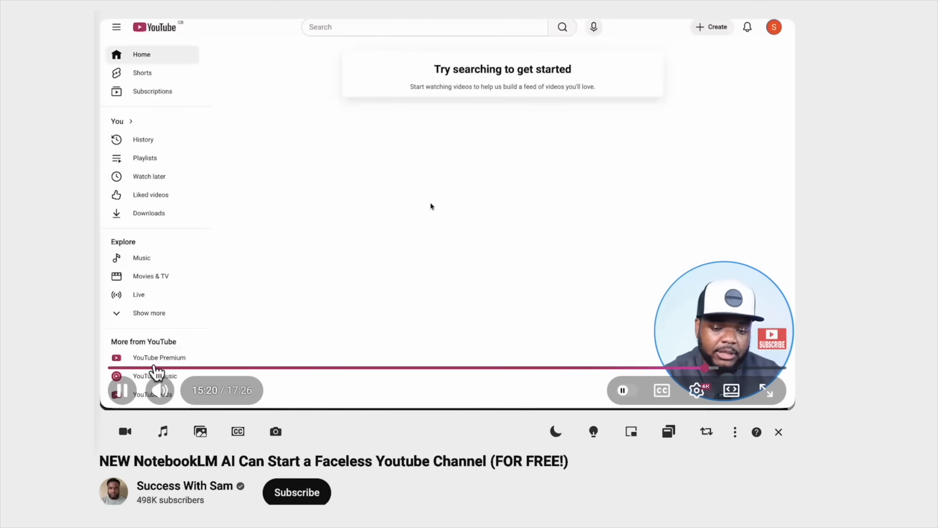